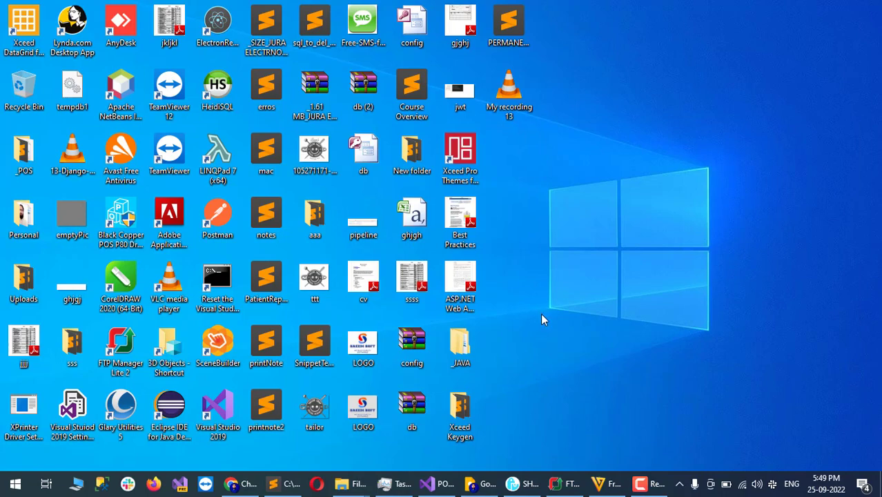
# Step: Restore the shop management window from the taskbar and show its Accounts section
pyautogui.click(513, 484)
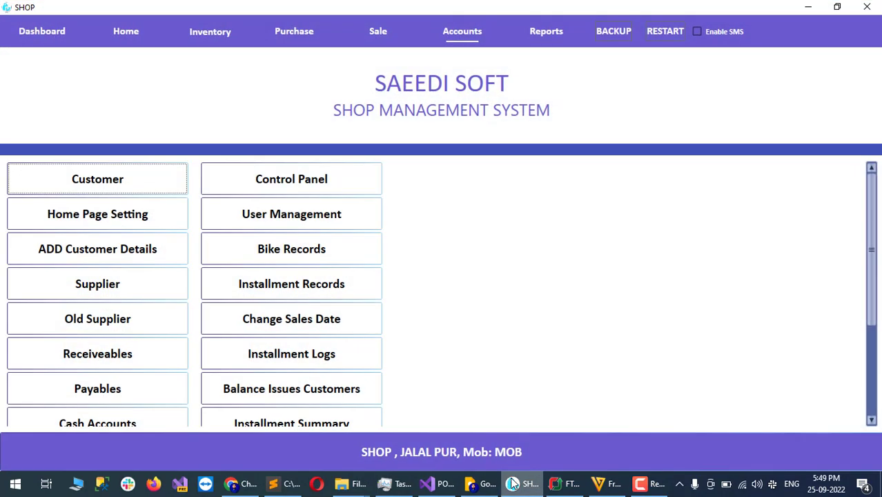
pyautogui.hotkey('ctrl', '5')
# Step: In Control Panel, toggle 'Enable Sale On Zero Stock' off and back on, then close the panel
pyautogui.click(457, 38)
pyautogui.click(302, 181)
pyautogui.hotkey('ctrl', '5')
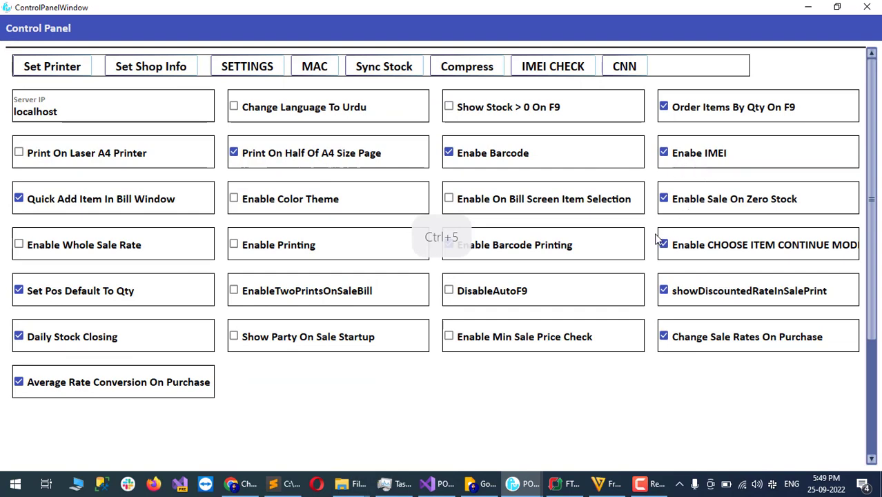
pyautogui.click(716, 203)
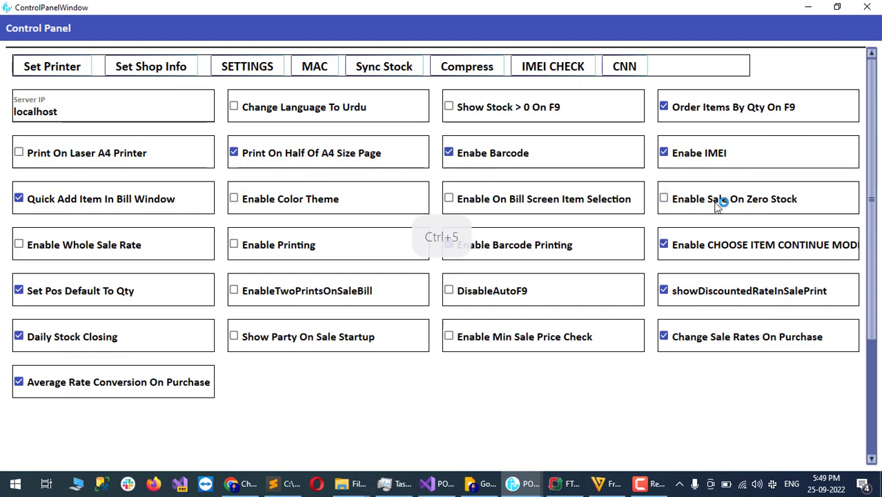
pyautogui.click(716, 203)
pyautogui.click(867, 7)
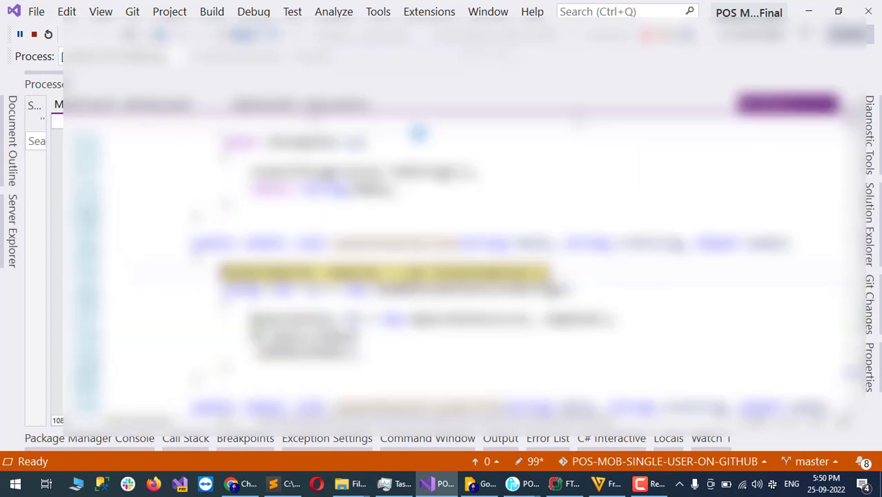
# Step: Clear the breakpoint on the current line and continue the paused shop app
pyautogui.click(58, 282)
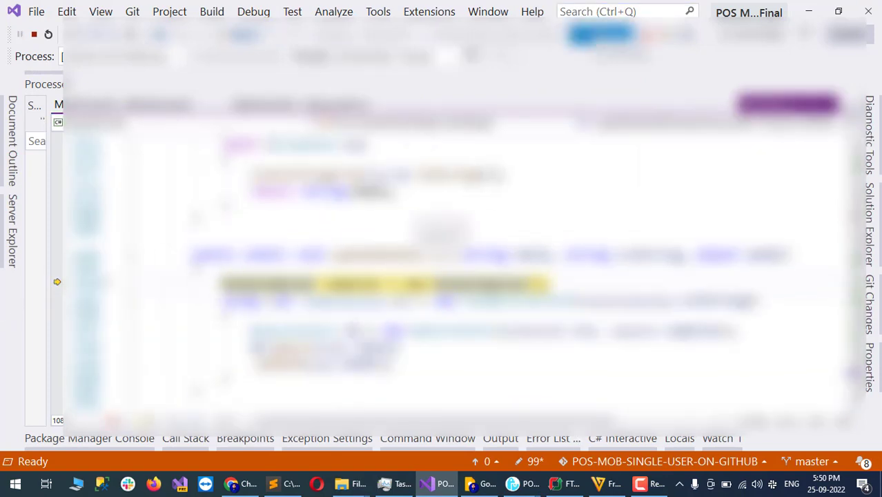
pyautogui.click(601, 33)
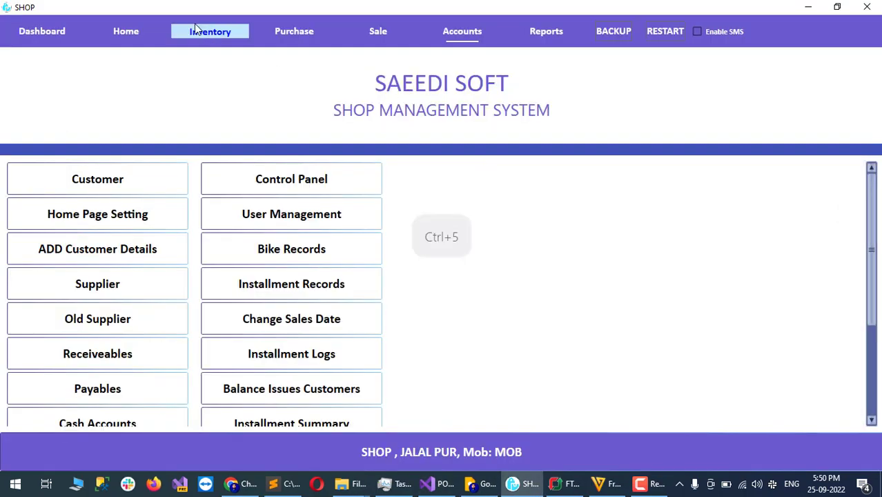
# Step: Open the Inventory Item Registration stock record and clear a stray letter from the item name
pyautogui.hotkey('ctrl', '5')
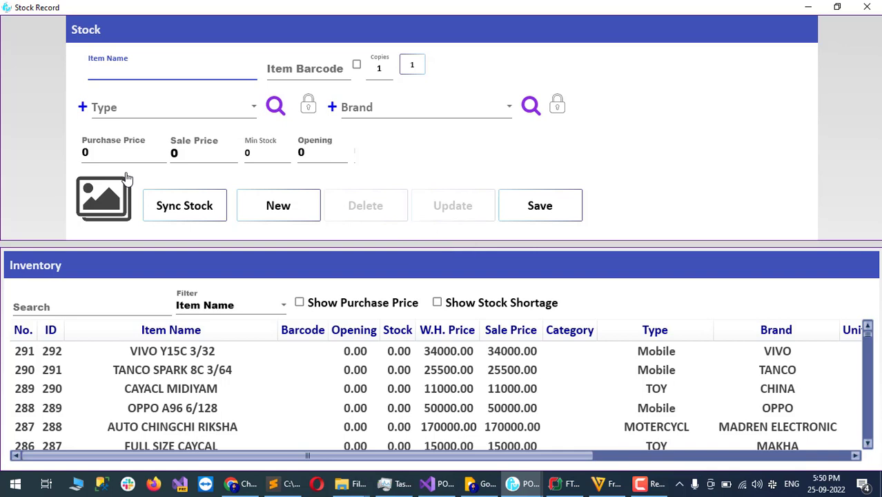
pyautogui.hotkey('ctrl', '5')
pyautogui.write('d')
pyautogui.hotkey('ctrl', '5')
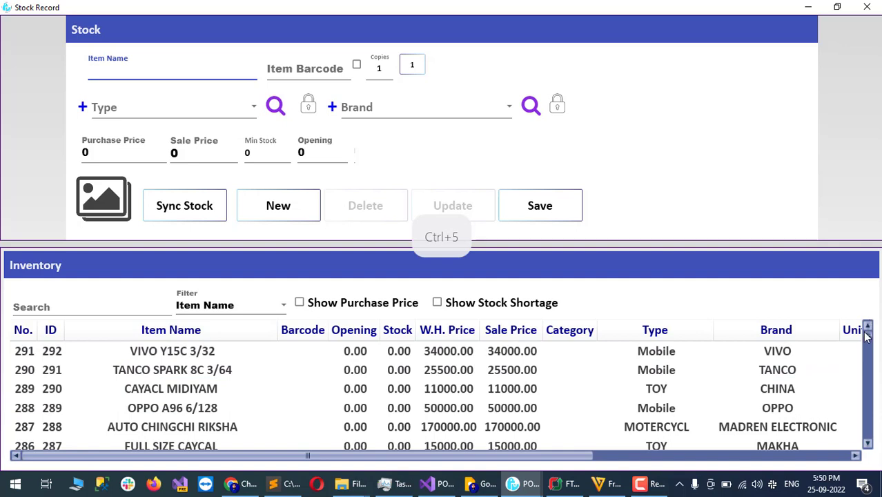
pyautogui.scroll(-1, 867, 359)
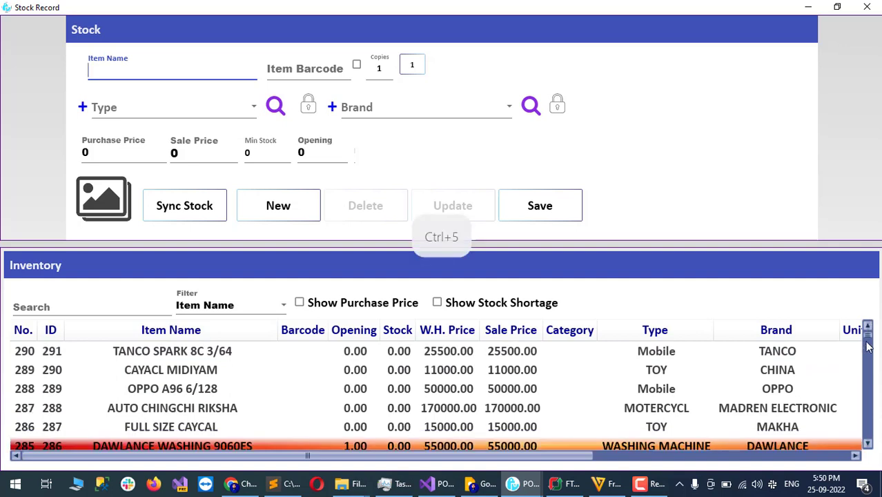
pyautogui.moveTo(868, 337); pyautogui.dragTo(871, 338)
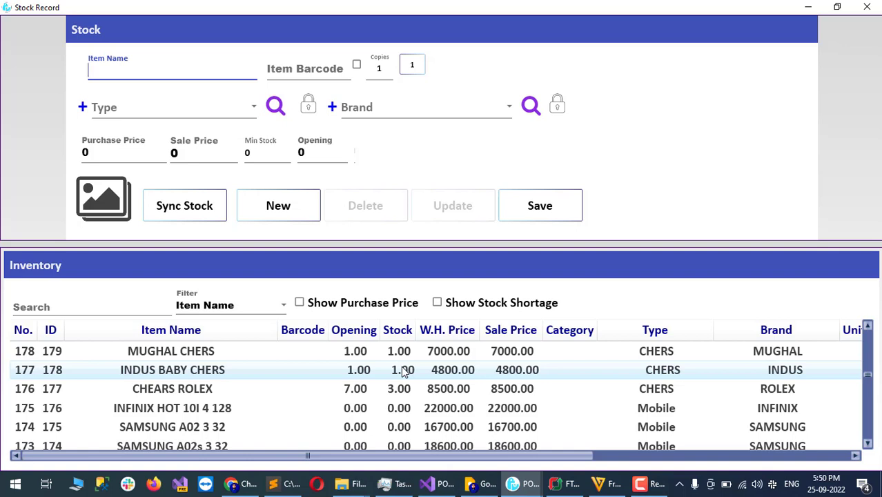
# Step: Browse the inventory grid and load SOGO CHARGEING FAN (S), sale price 9500.00, into the form
pyautogui.click(255, 390)
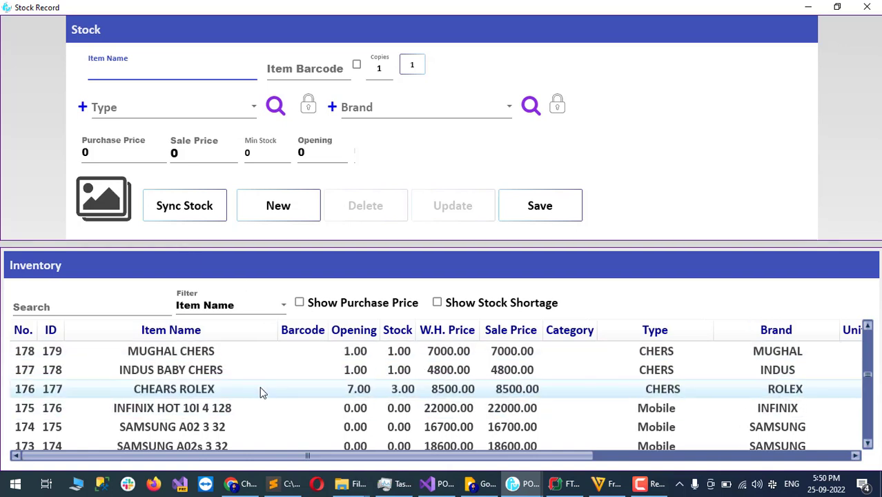
pyautogui.hotkey('ctrl', '5')
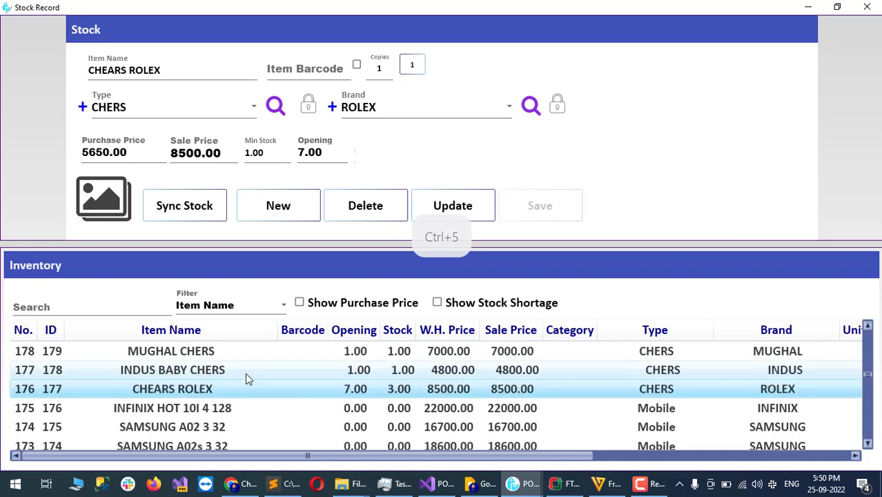
pyautogui.click(246, 373)
pyautogui.hotkey('ctrl', '5')
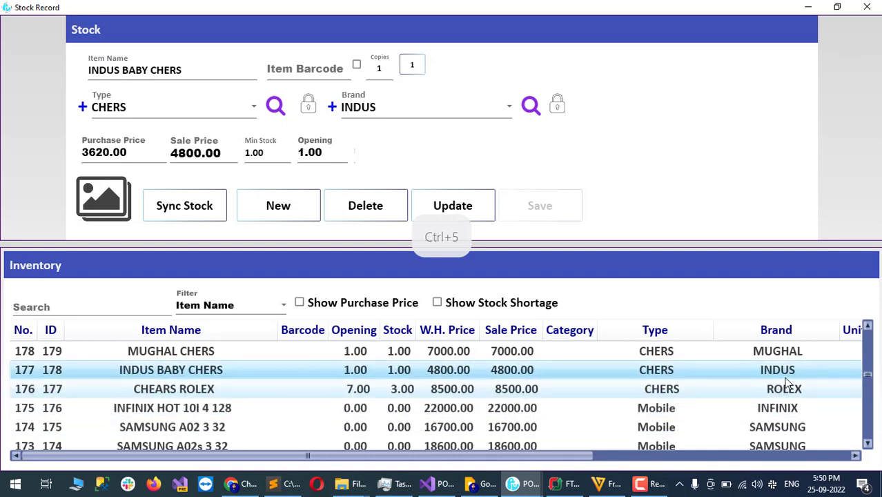
pyautogui.scroll(-1, 870, 397)
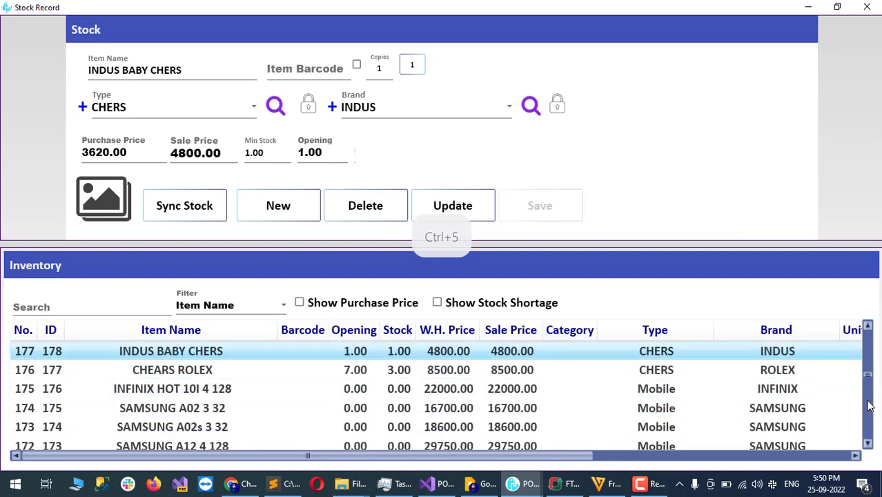
pyautogui.moveTo(869, 376); pyautogui.dragTo(869, 396)
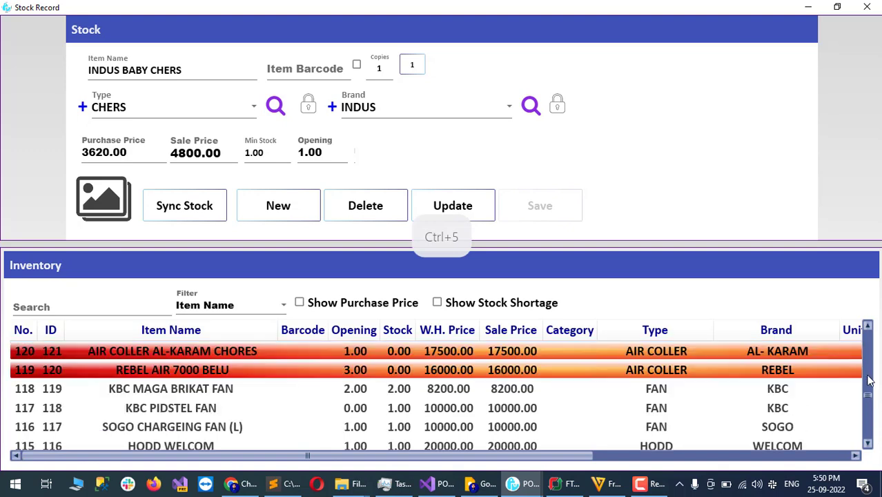
pyautogui.scroll(-6, 210, 414)
pyautogui.click(210, 429)
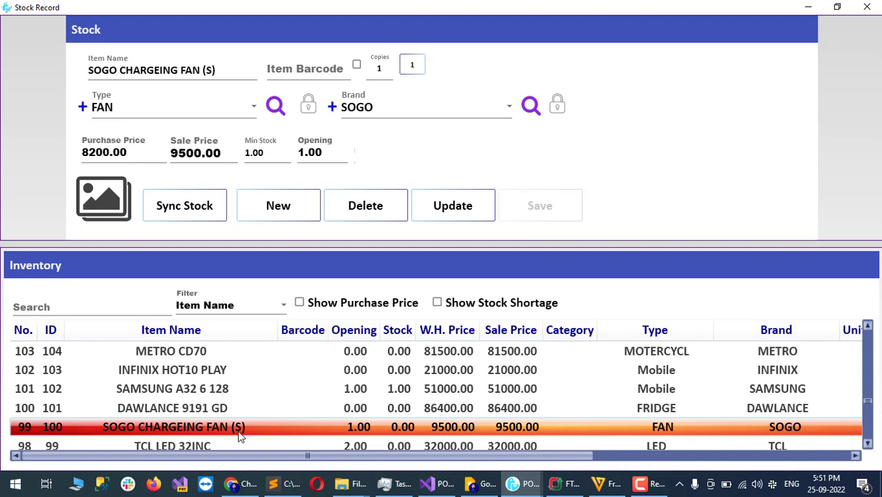
pyautogui.hotkey('ctrl', '5')
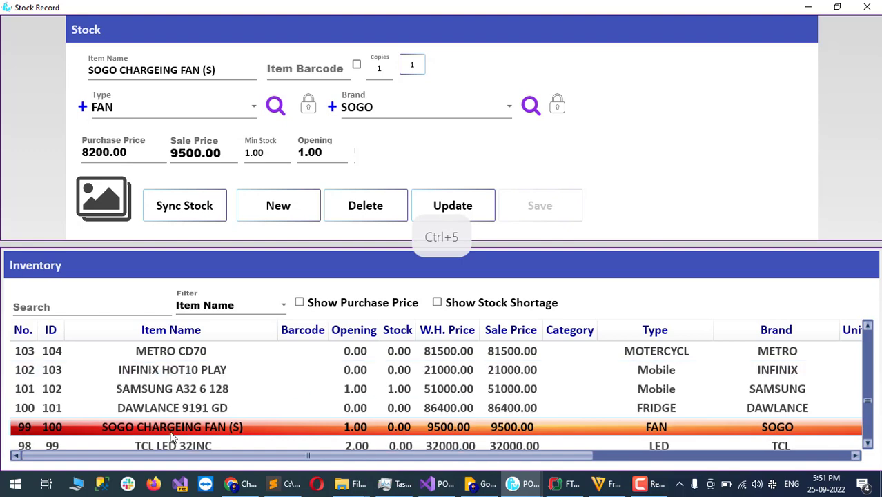
# Step: Minimize Stock Record, start a new Sale invoice, and bring up the Add Customer form
pyautogui.click(812, 7)
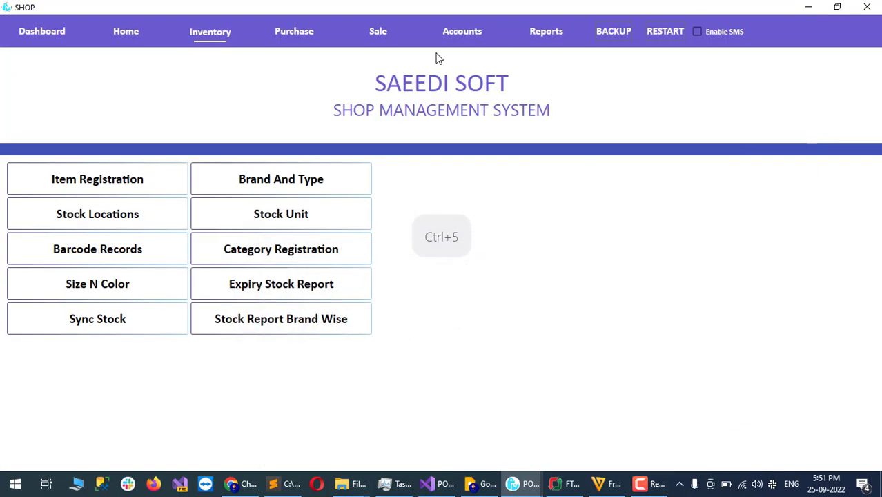
pyautogui.click(381, 31)
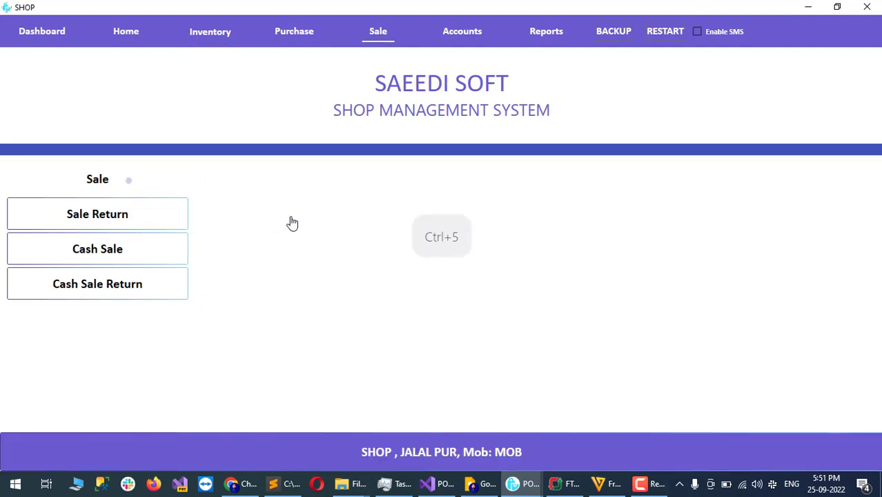
pyautogui.hotkey('ctrl', '5')
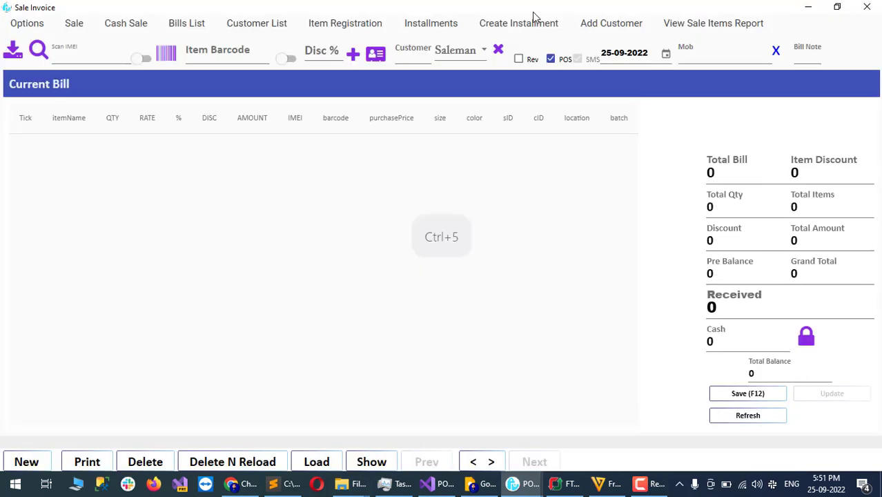
pyautogui.click(605, 26)
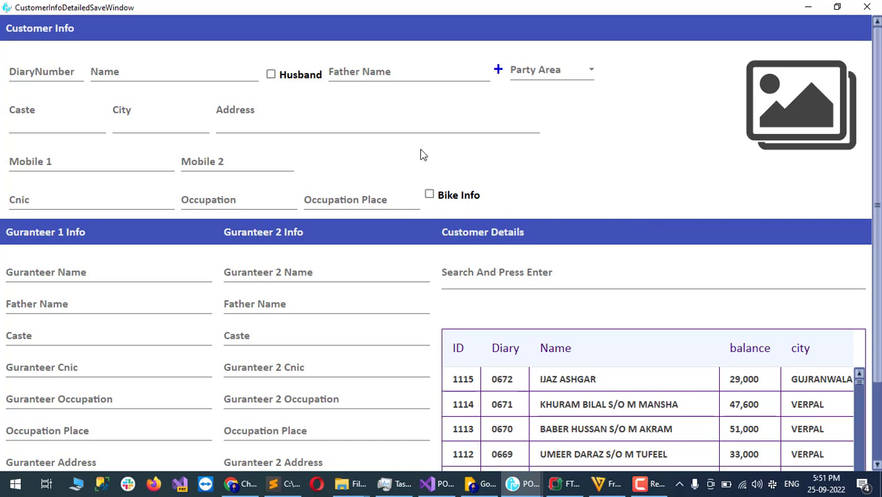
# Step: Enter the new customer's name in the Name field and save the customer record
pyautogui.click(160, 69)
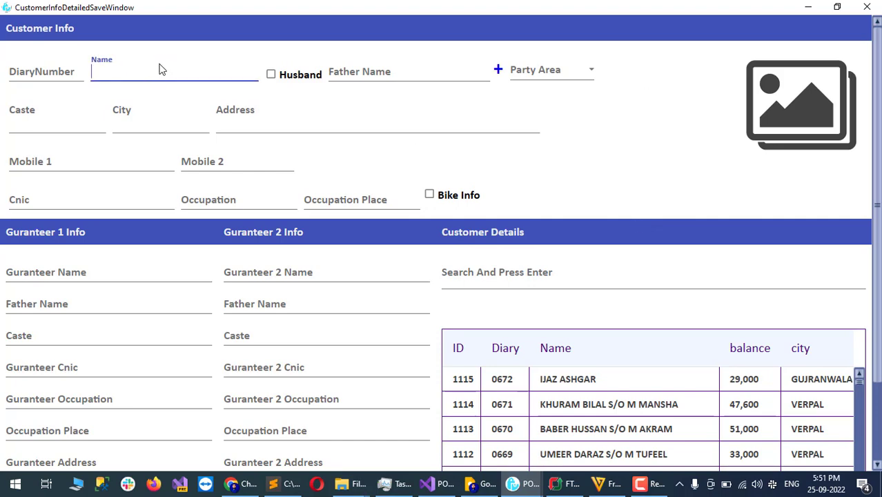
pyautogui.hotkey('ctrl', '5')
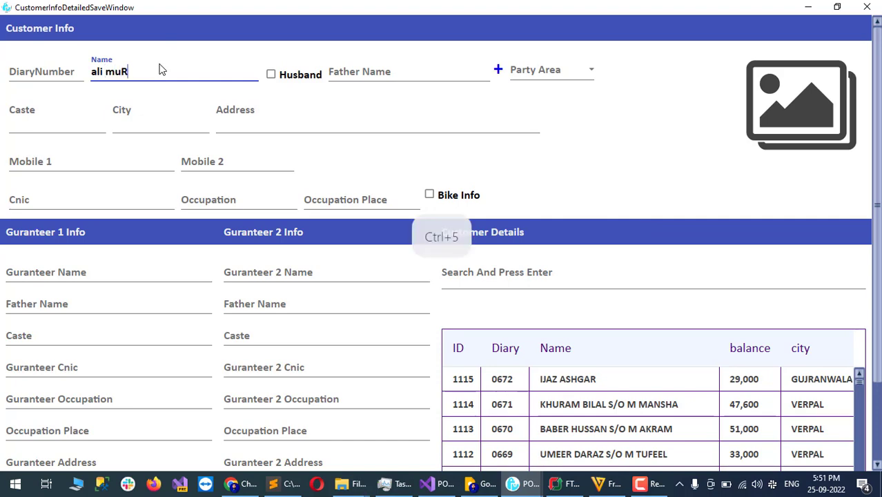
pyautogui.scroll(-3, 353, 442)
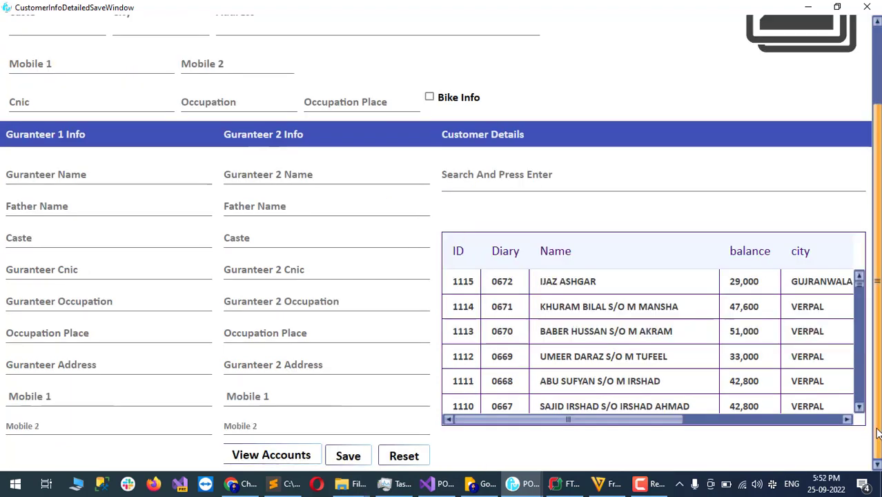
pyautogui.click(349, 458)
pyautogui.hotkey('ctrl', '5')
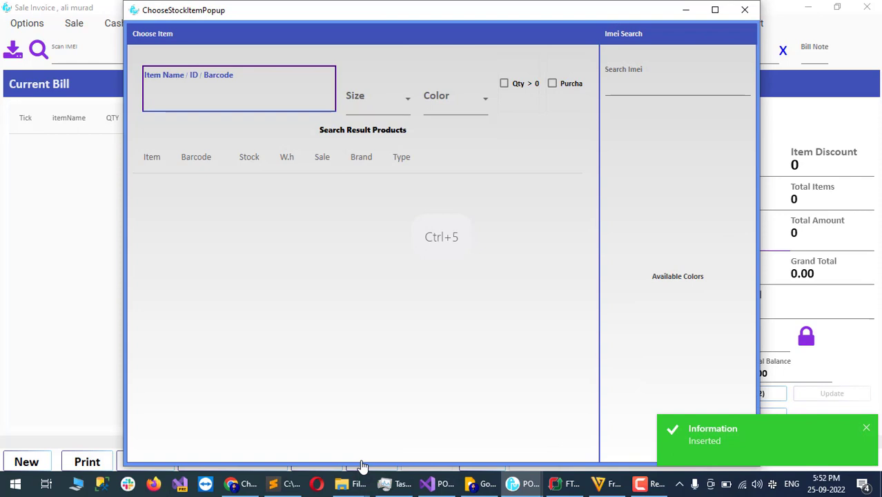
# Step: Search 'sogo' and add one SOGO CHARGEING FAN (L) to the bill
pyautogui.write('s')
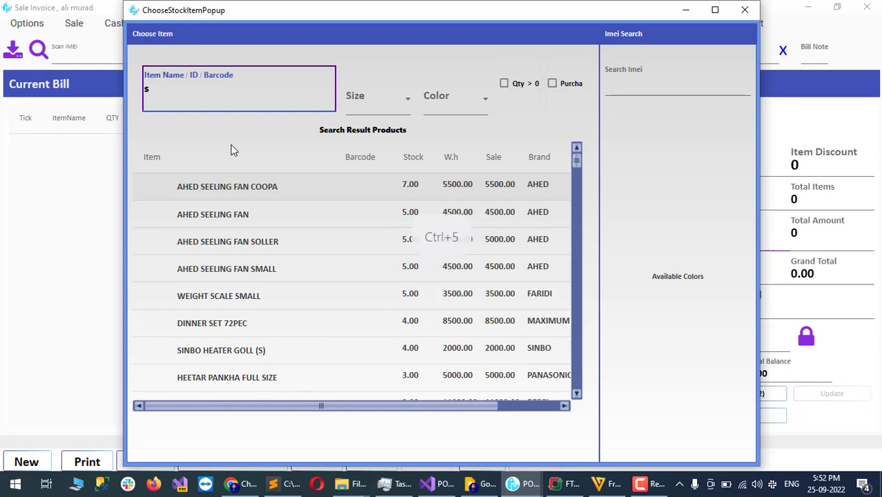
pyautogui.write('ogo')
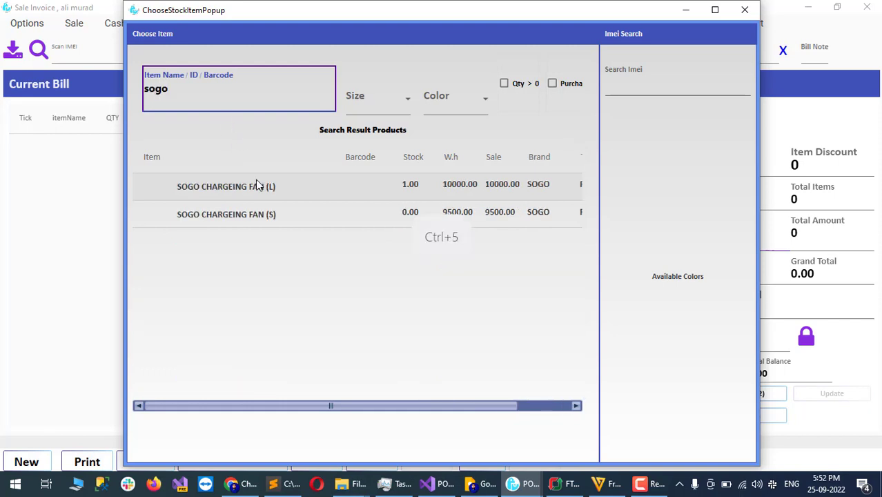
pyautogui.click(287, 186)
pyautogui.click(373, 218)
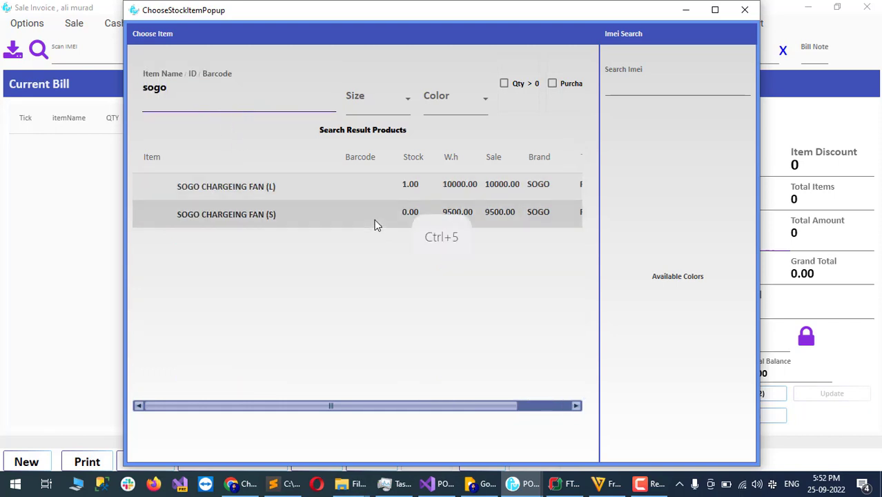
pyautogui.click(380, 191)
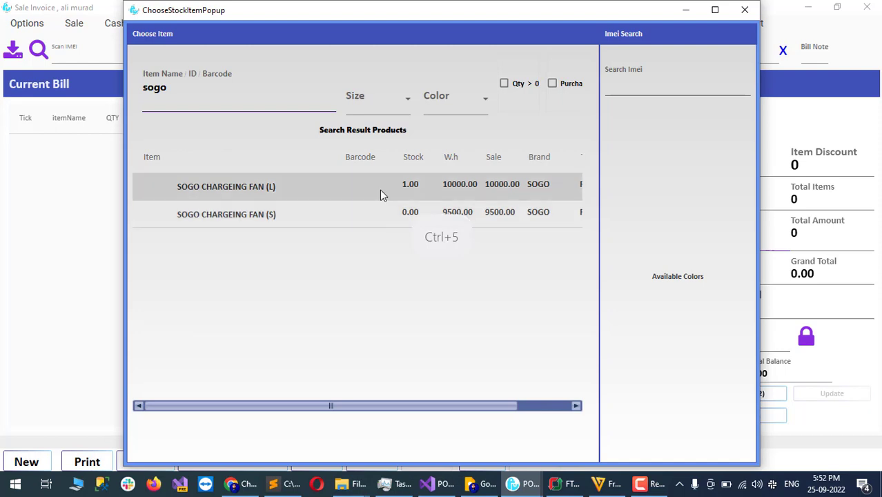
pyautogui.doubleClick(380, 192)
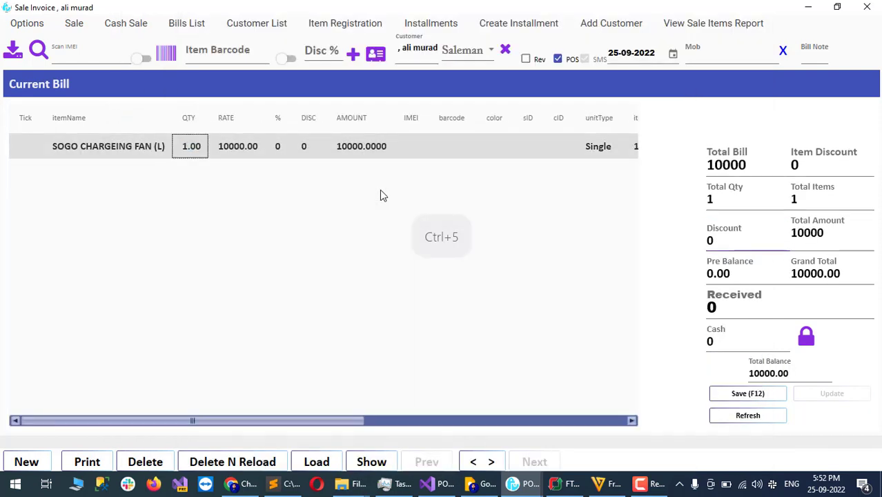
# Step: Change the SOGO fan's rate on the bill to 12000
pyautogui.click(228, 152)
pyautogui.write('4511')
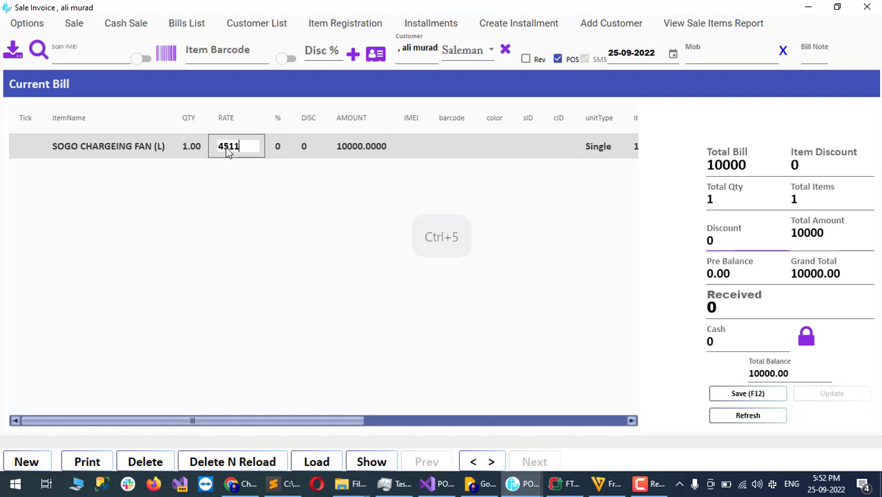
pyautogui.press('BackSpace')
pyautogui.write('==')
pyautogui.write('000')
pyautogui.press('Return')
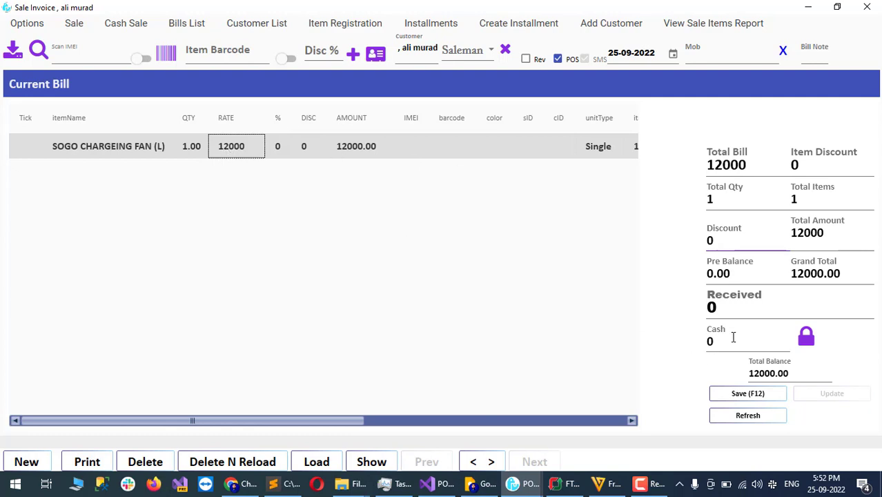
# Step: Record 1000 as the amount received, leaving an 11000 balance
pyautogui.click(751, 308)
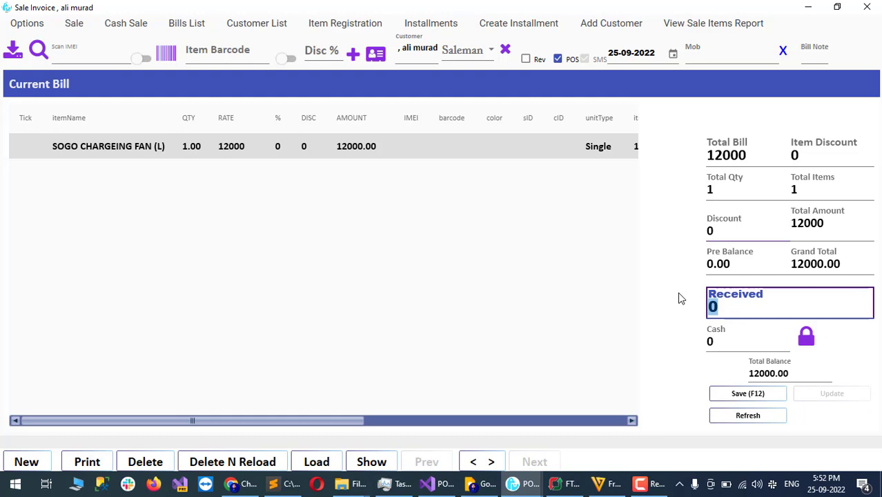
pyautogui.hotkey('ctrl', '5')
pyautogui.hotkey('ctrl', '5')
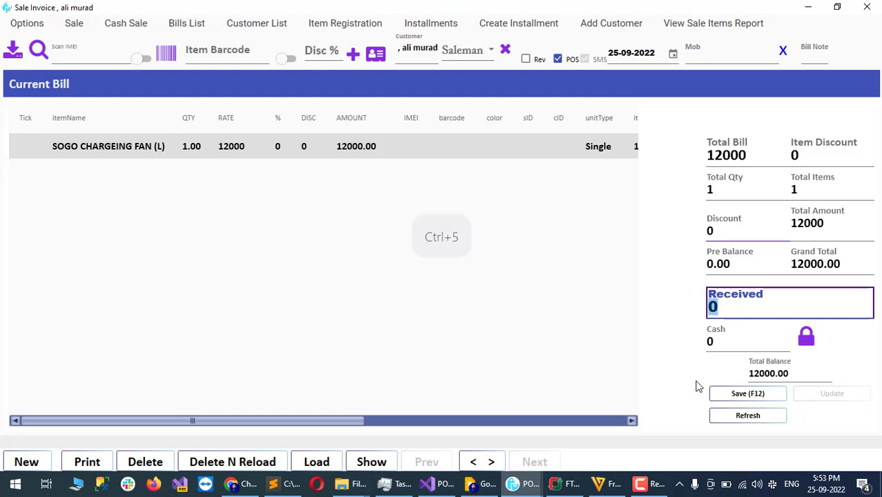
pyautogui.write('1000')
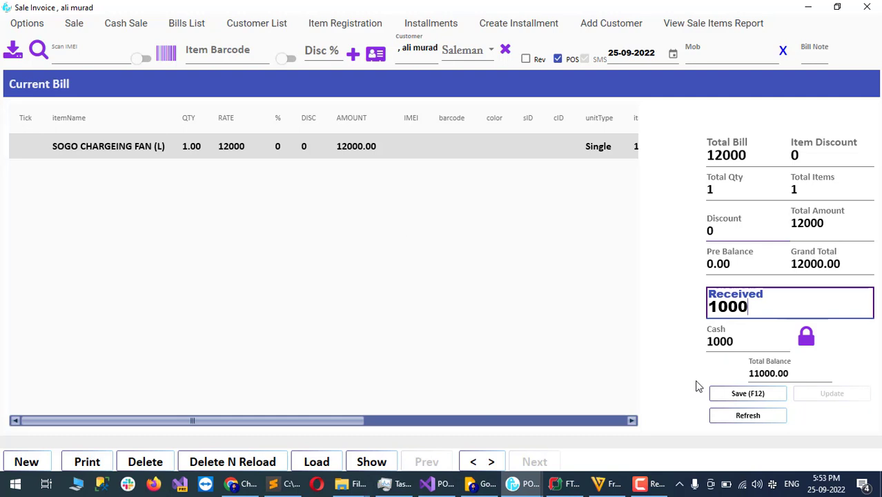
pyautogui.write('0')
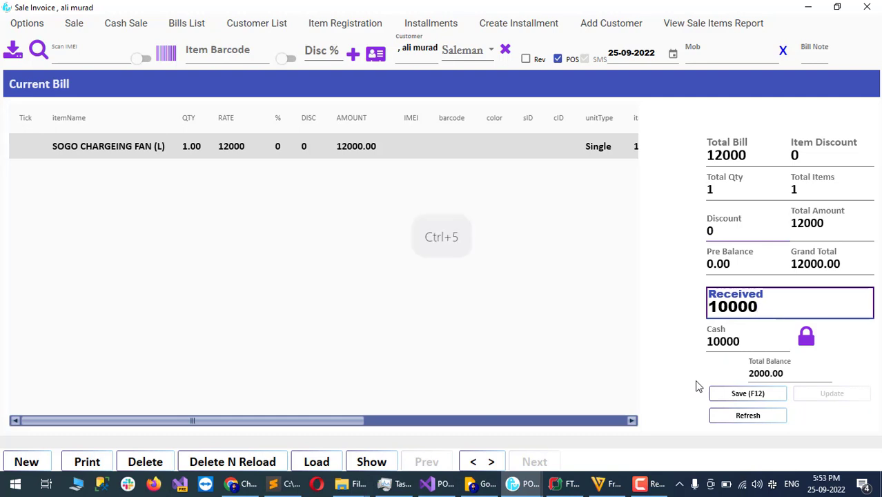
pyautogui.press('BackSpace')
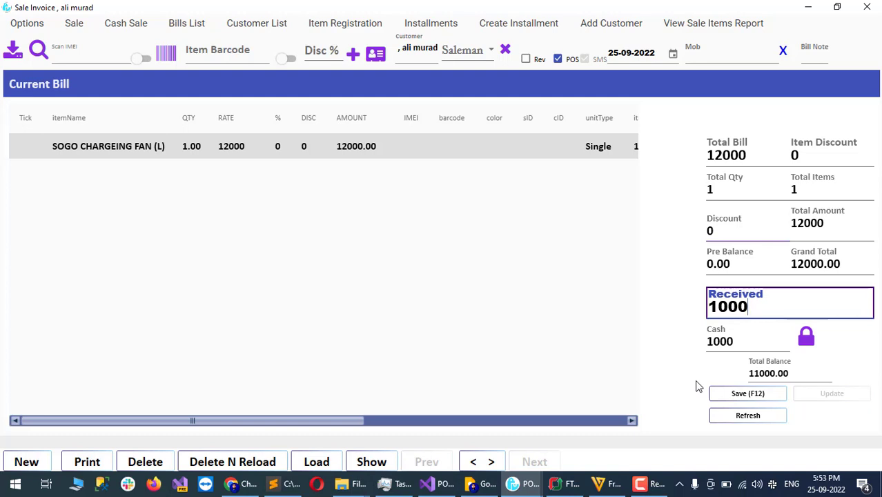
# Step: Save the bill and set the per-installment amount to 1000
pyautogui.click(746, 399)
pyautogui.hotkey('ctrl', '5')
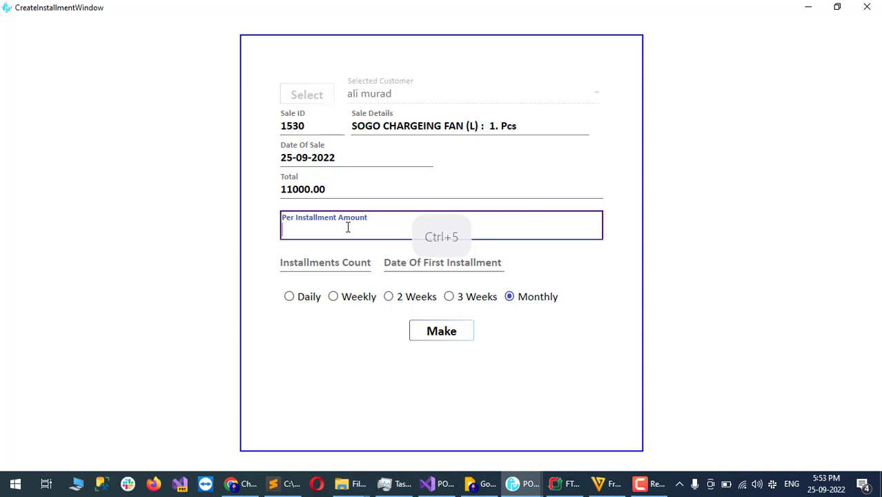
pyautogui.write('1000')
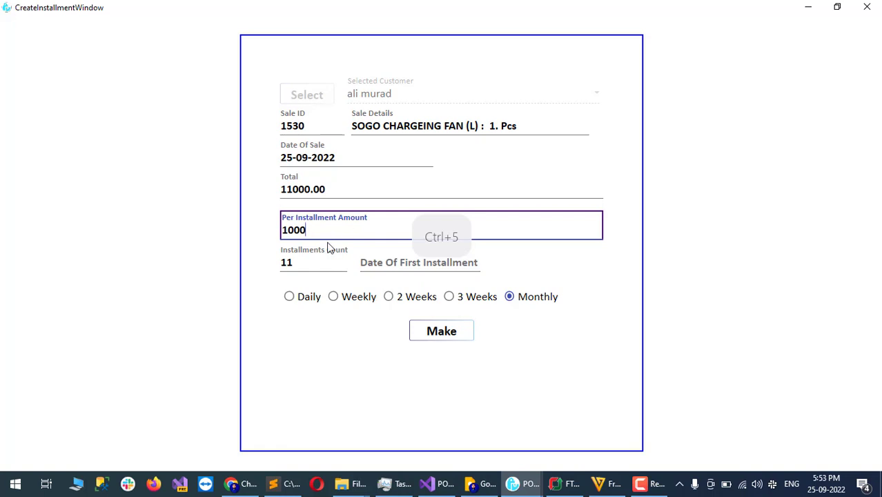
# Step: Set the first installment date to 05-05-2021, keeping Monthly, and generate the proposed schedule
pyautogui.click(447, 268)
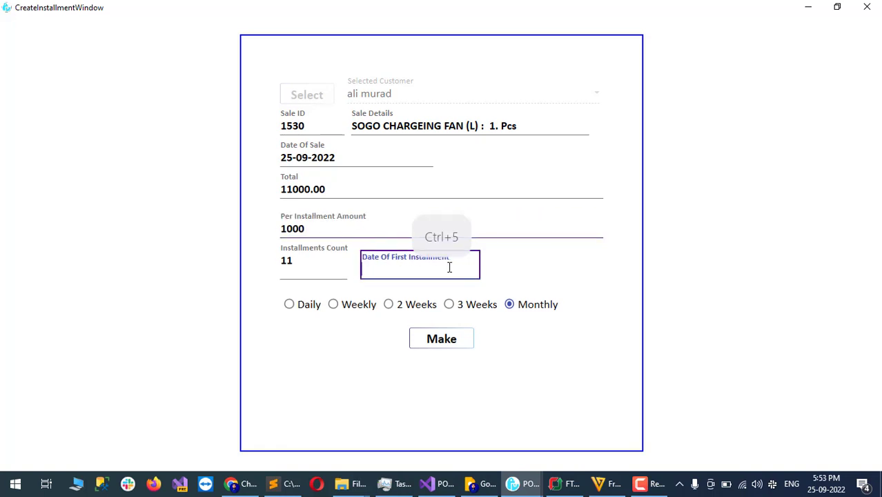
pyautogui.hotkey('ctrl', '5')
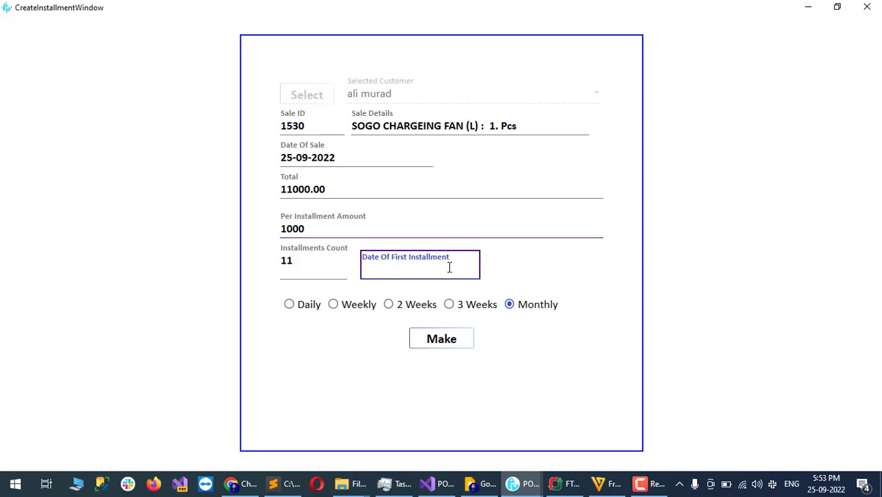
pyautogui.hotkey('ctrl', '5')
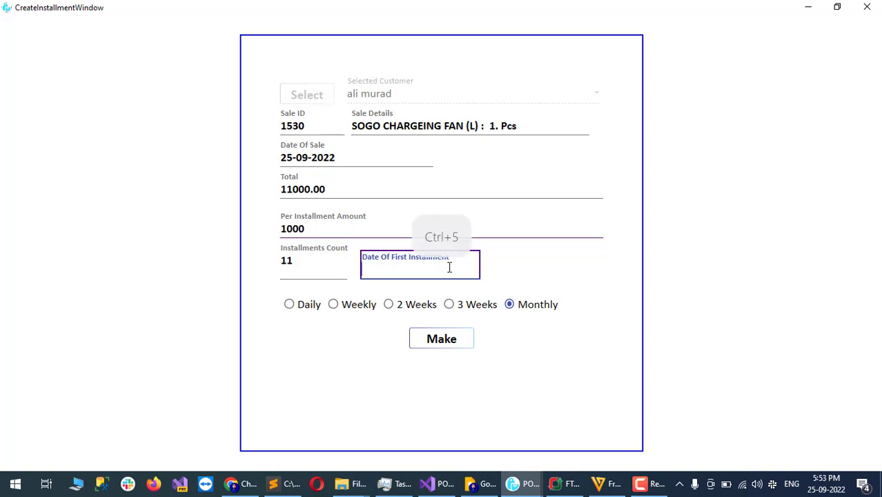
pyautogui.write('2')
pyautogui.press('BackSpace')
pyautogui.write('05-09-2021')
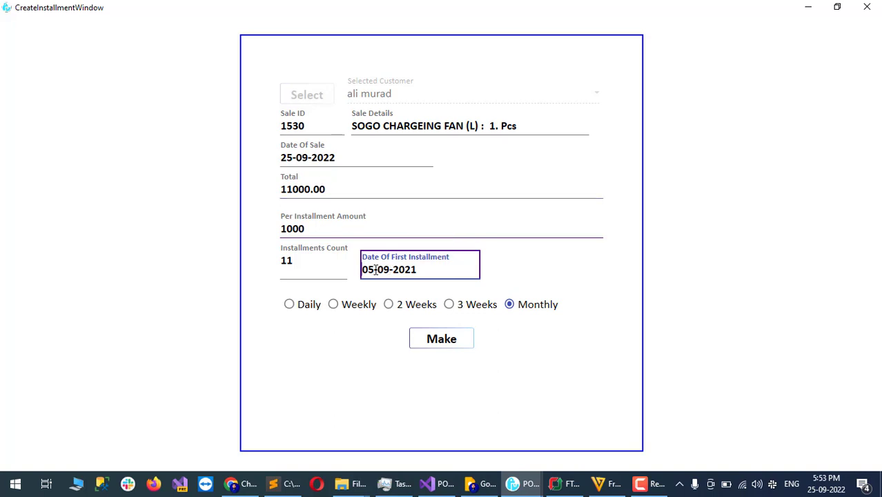
pyautogui.moveTo(378, 271); pyautogui.dragTo(391, 272)
pyautogui.write('05')
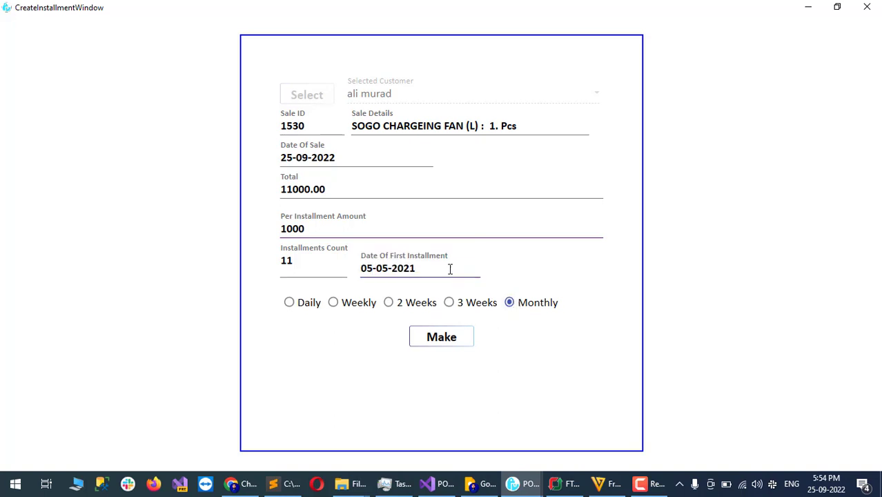
pyautogui.click(449, 270)
pyautogui.hotkey('ctrl', '5')
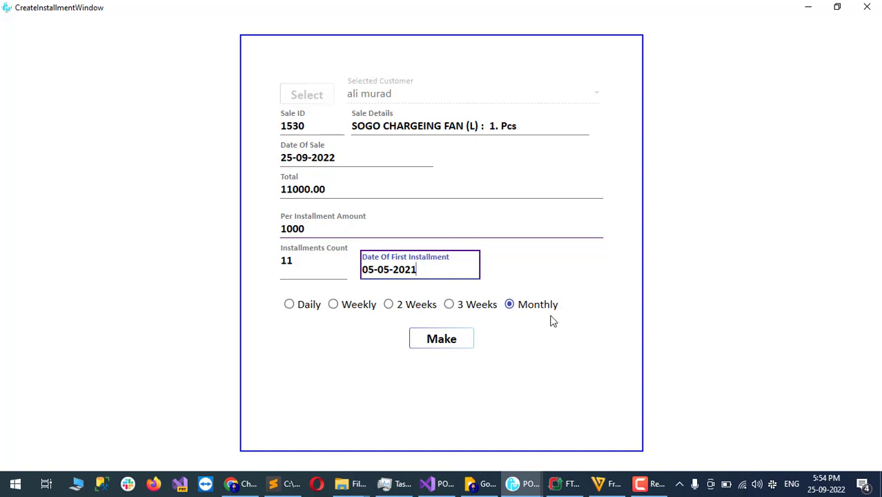
pyautogui.hotkey('ctrl', '5')
pyautogui.click(440, 347)
pyautogui.hotkey('ctrl', '5')
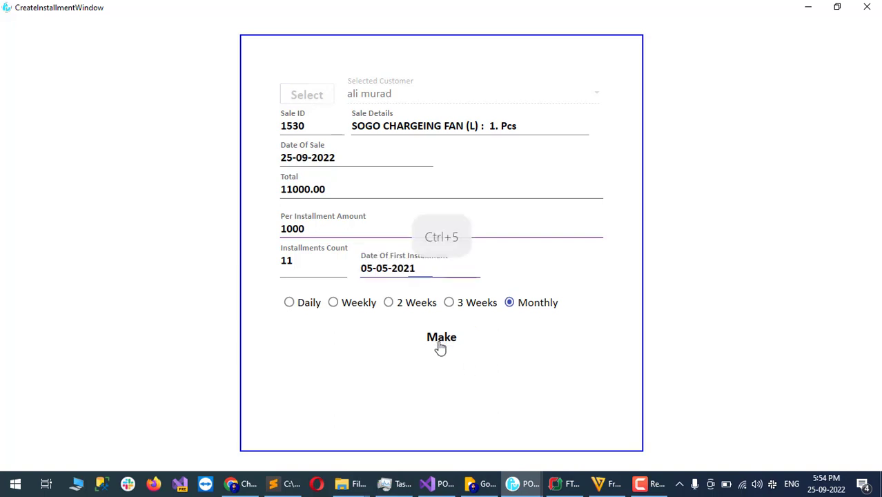
pyautogui.click(441, 340)
# Step: Review the proposed monthly 1000 installments and accept them with OK
pyautogui.hotkey('ctrl', '5')
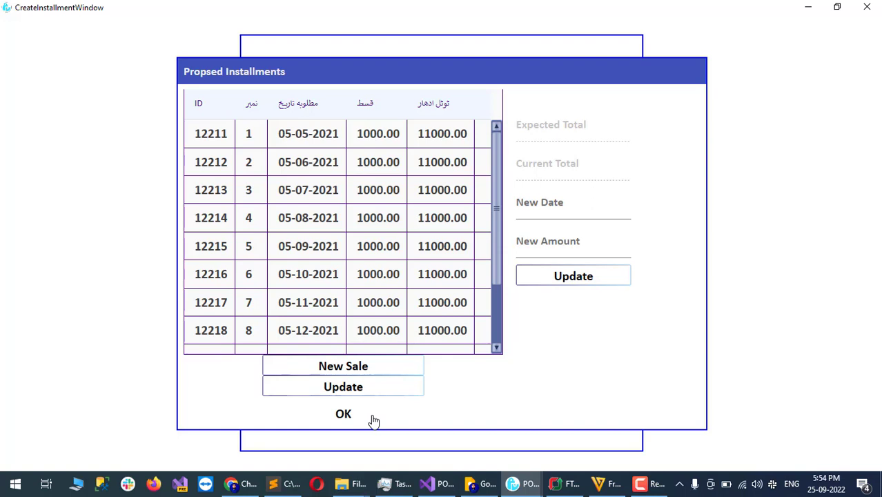
pyautogui.hotkey('ctrl', '5')
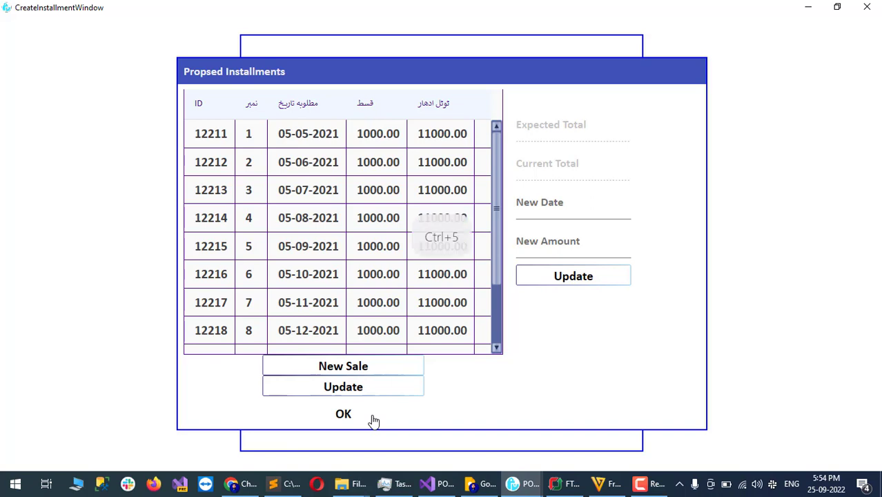
pyautogui.click(373, 421)
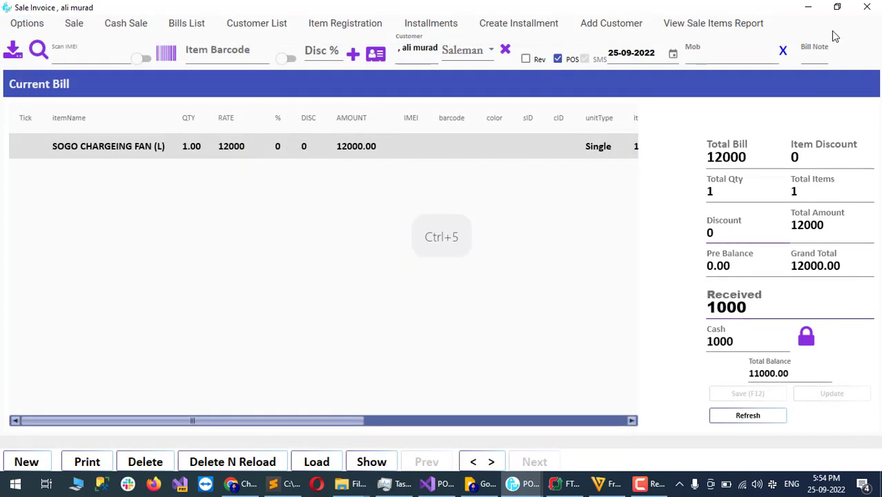
# Step: Close the sale invoice and open Installment Records from the Accounts section
pyautogui.click(871, 9)
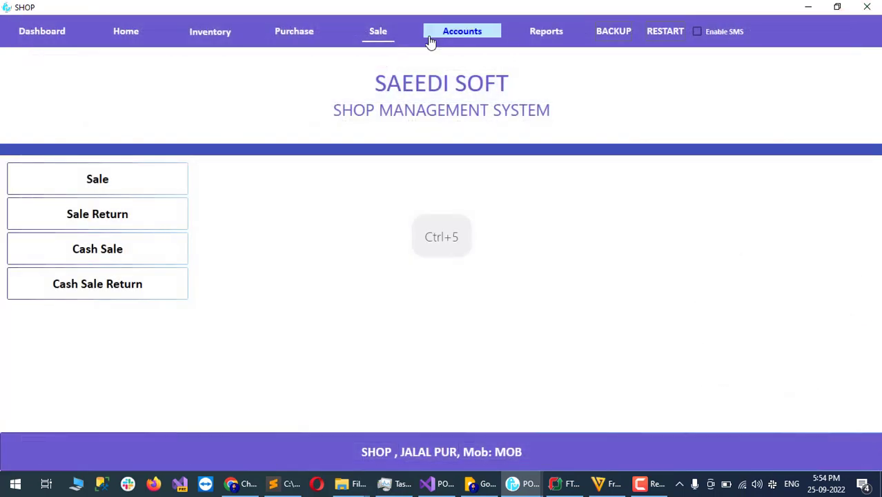
pyautogui.click(452, 36)
pyautogui.hotkey('ctrl', '5')
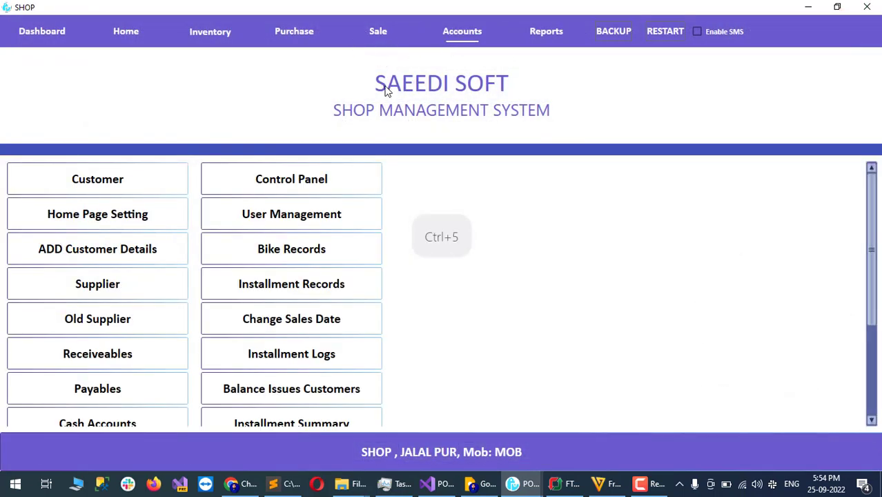
pyautogui.click(348, 284)
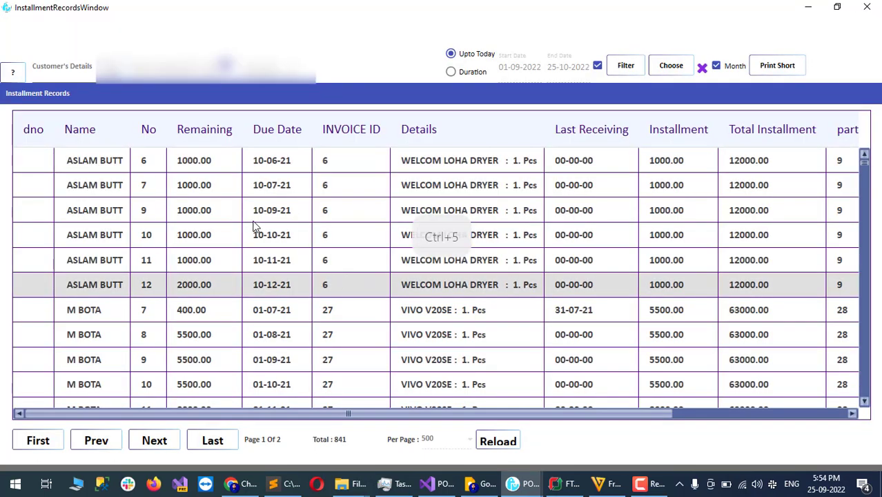
# Step: Pick the fan buyer in Choose Customer to list her 11 installments of 1000.00, then open the first row's actions
pyautogui.click(11, 70)
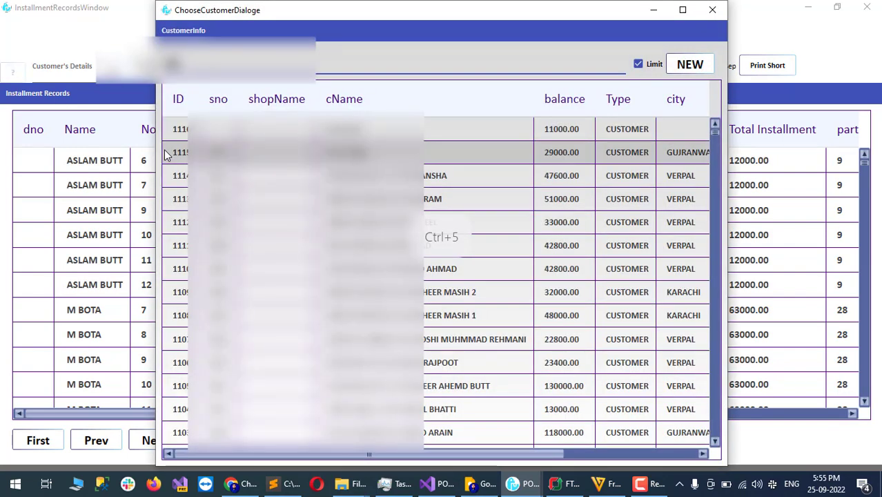
pyautogui.doubleClick(308, 129)
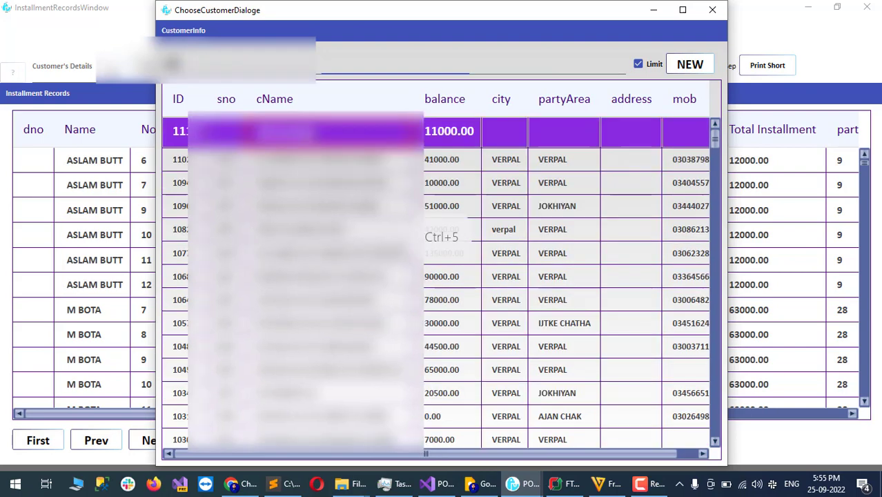
pyautogui.hotkey('ctrl', '5')
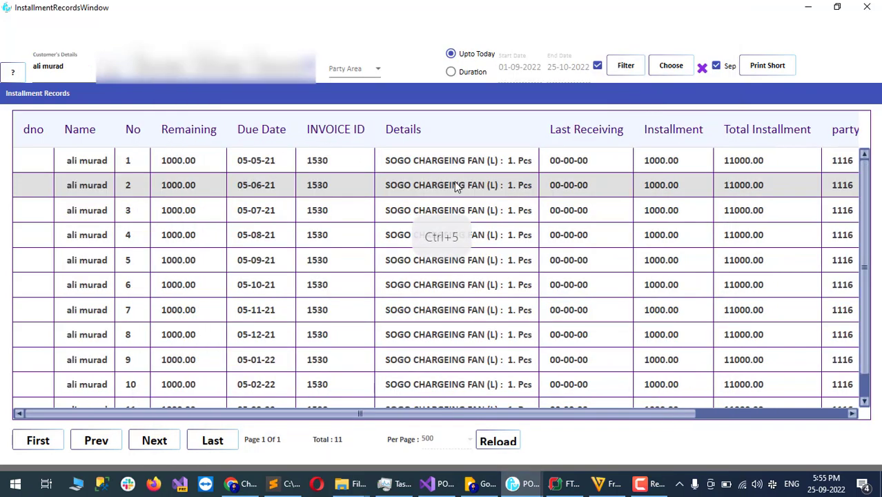
pyautogui.click(185, 164)
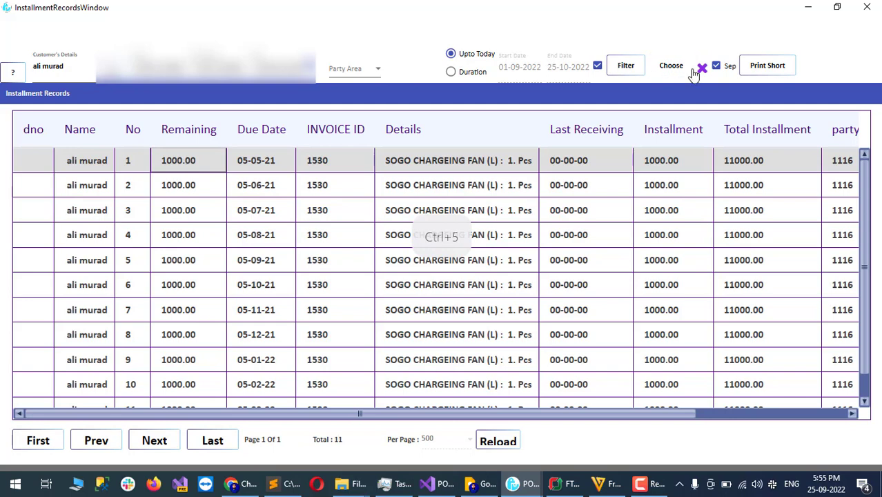
pyautogui.click(635, 69)
pyautogui.click(178, 170)
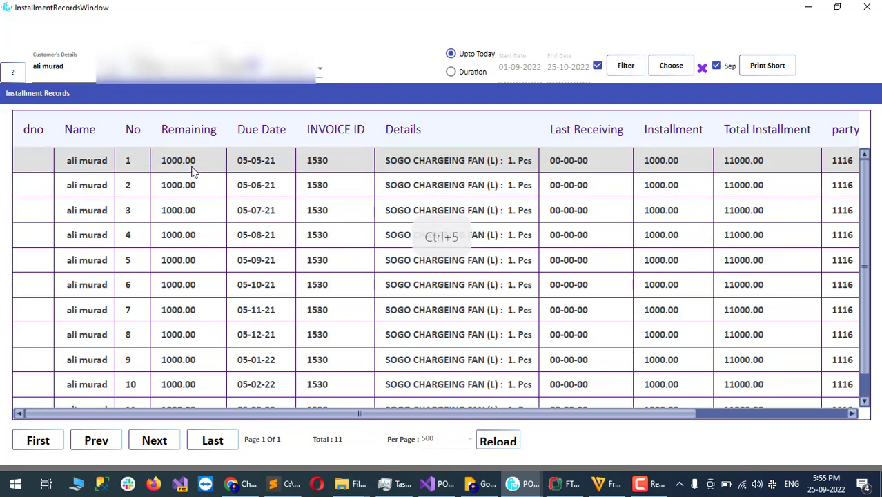
pyautogui.rightClick(194, 172)
# Step: Enter a non-cash receipt of 11000 with the note 'old khaata clear'
pyautogui.click(223, 189)
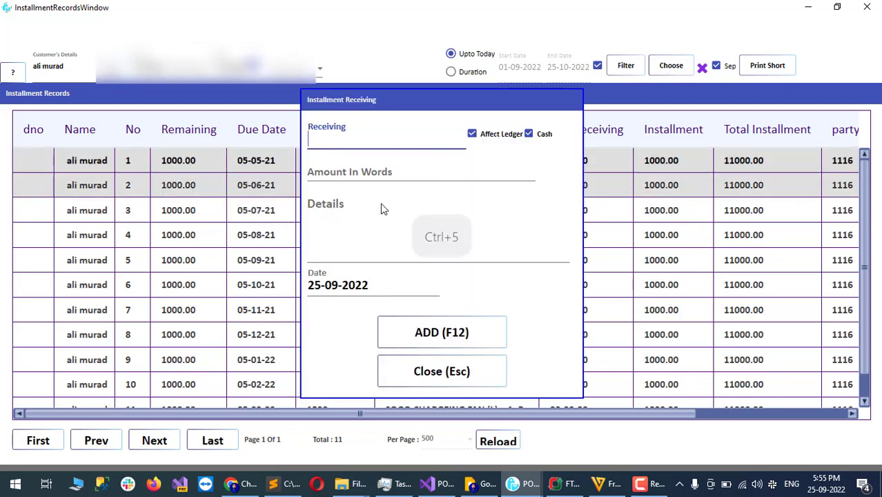
pyautogui.write('11000')
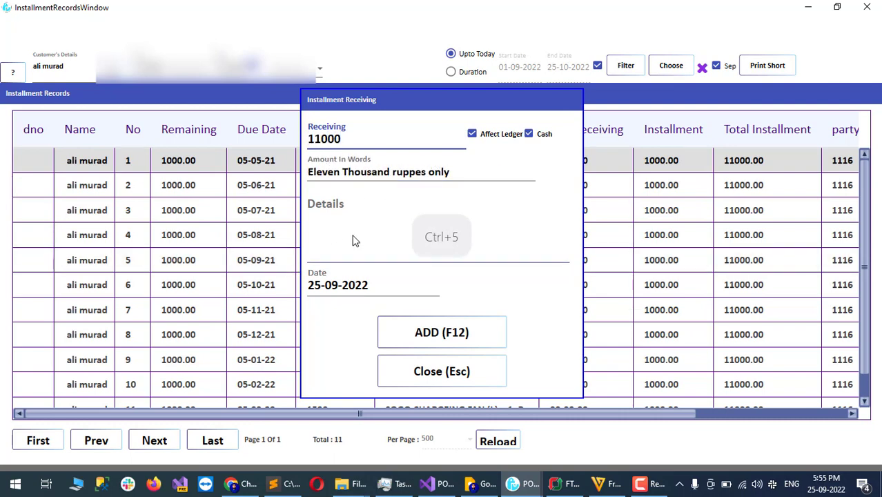
pyautogui.click(529, 134)
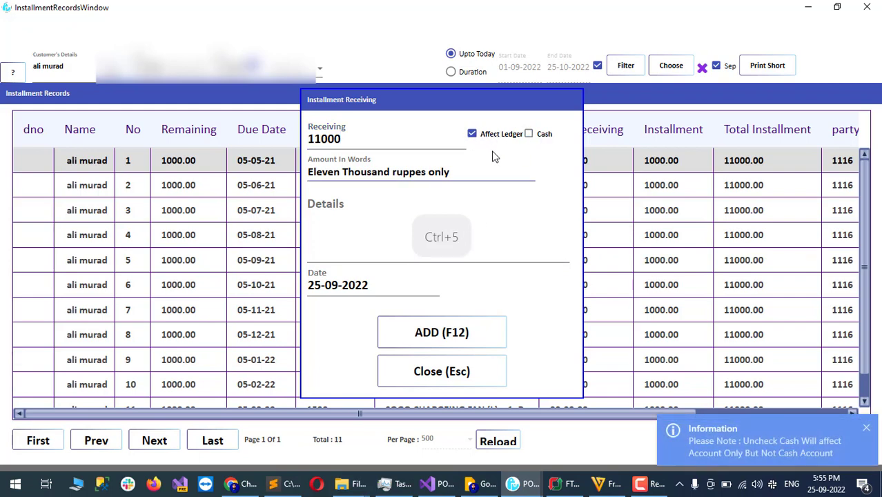
pyautogui.click(387, 241)
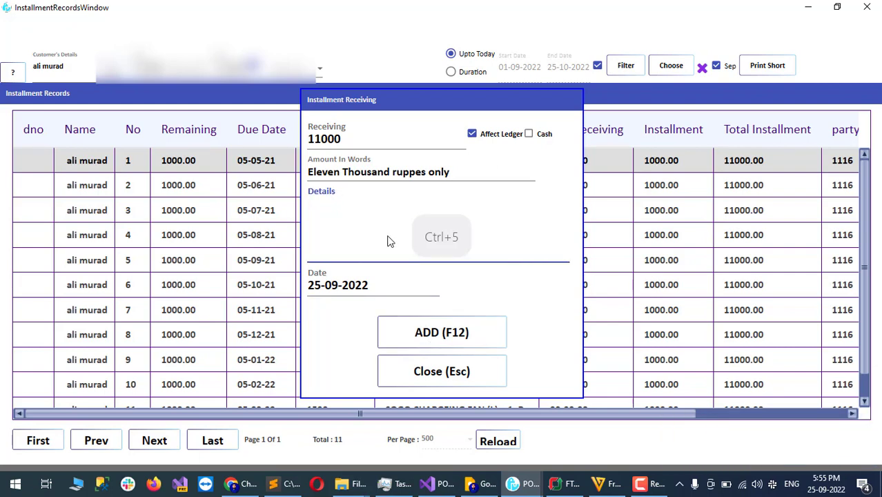
pyautogui.write('old khaata clea')
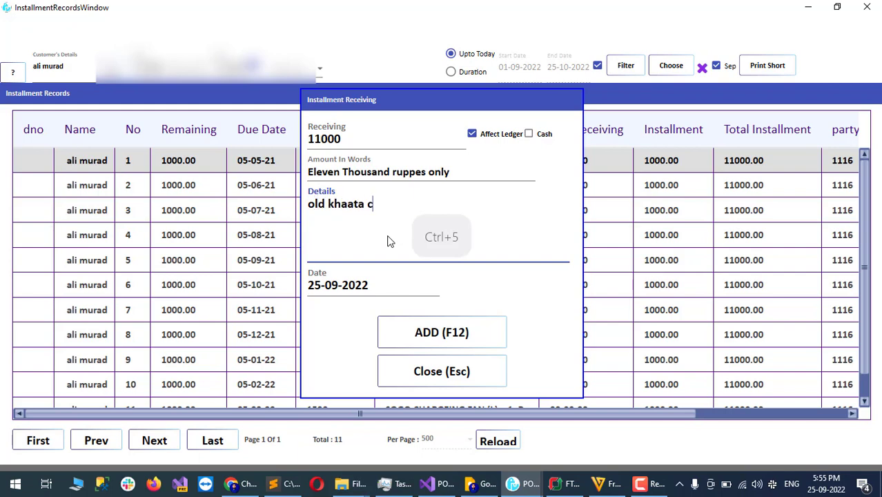
pyautogui.write('r')
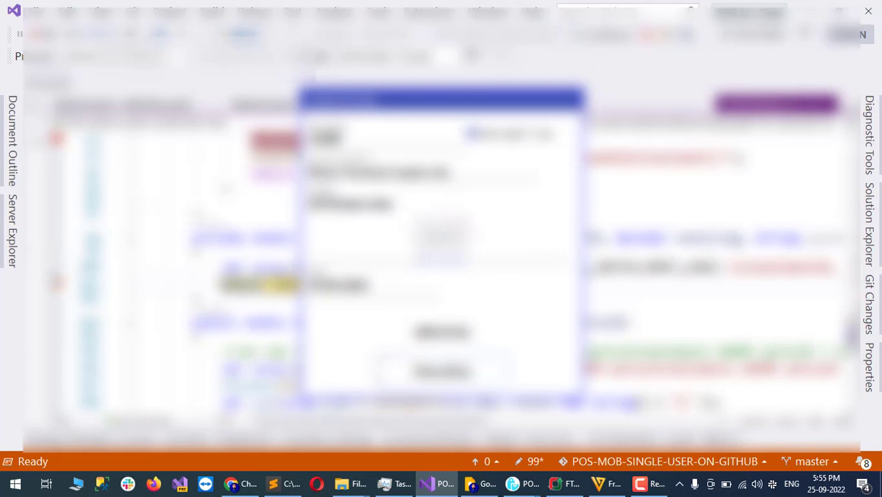
# Step: Remove the Visual Studio breakpoints, resume the app, and decline printing the receipt voucher
pyautogui.click(56, 282)
pyautogui.click(57, 142)
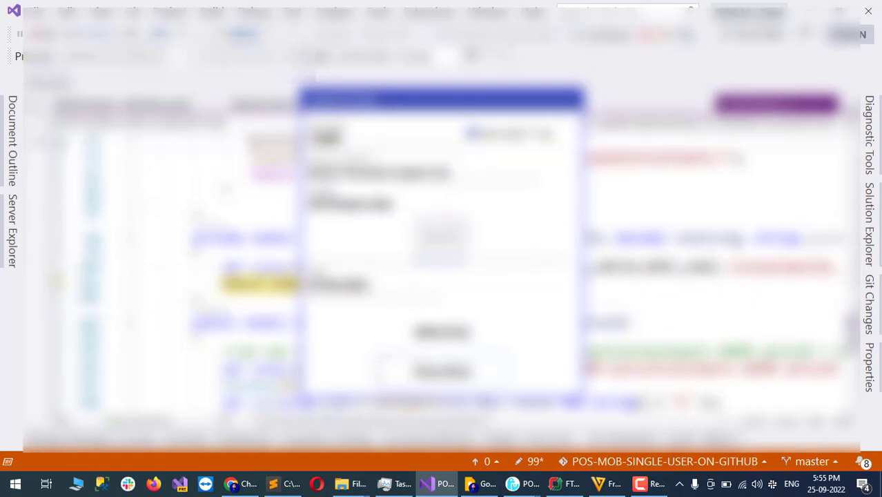
pyautogui.click(609, 36)
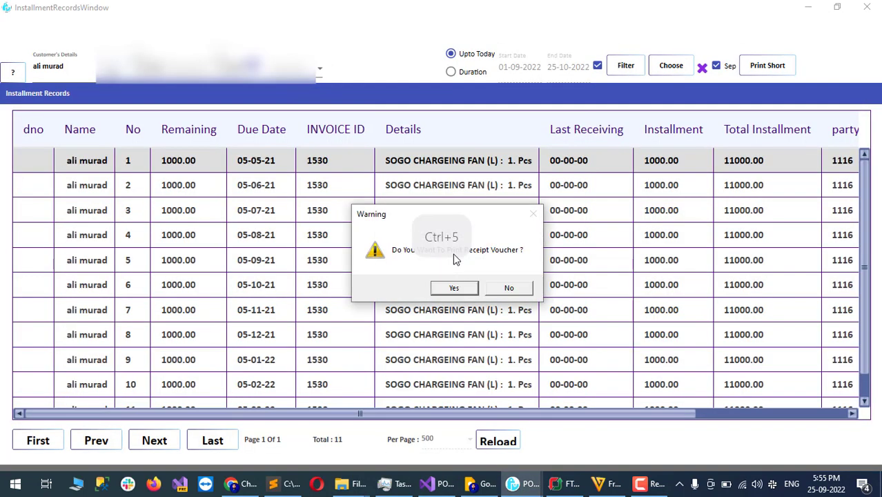
pyautogui.click(508, 289)
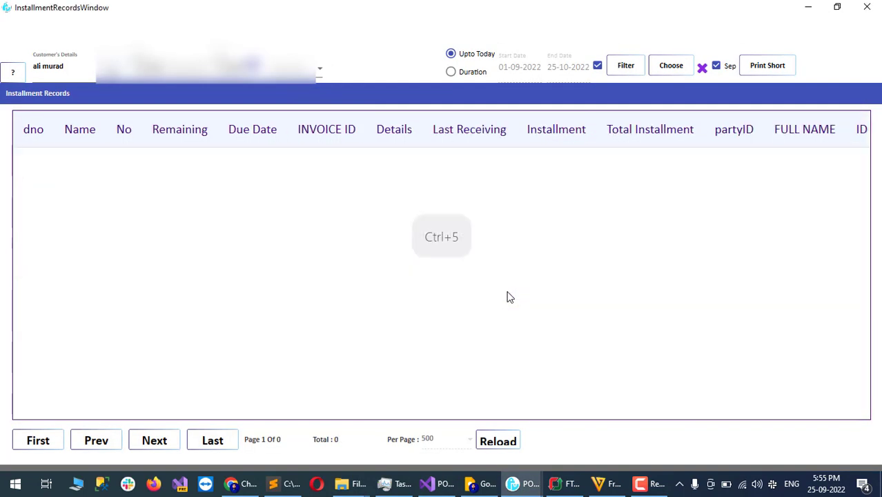
# Step: Close the installment records window and bring the SHOP window back to front
pyautogui.click(866, 8)
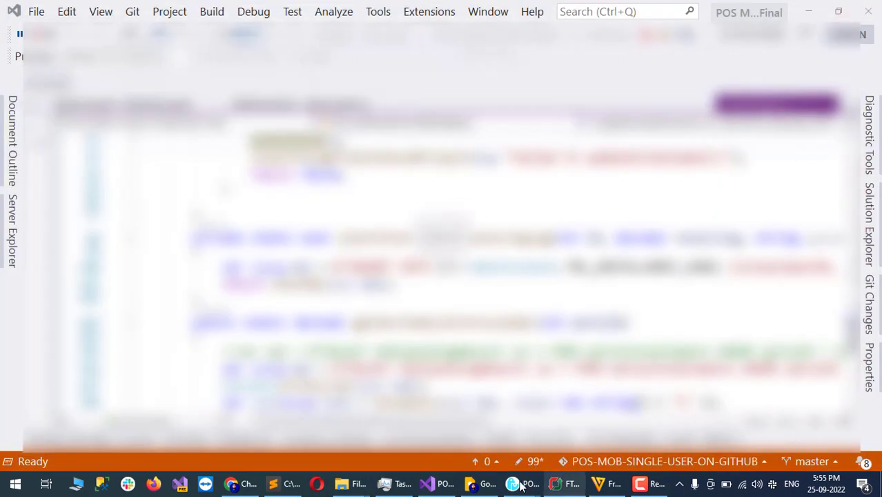
pyautogui.moveTo(521, 484)
pyautogui.click(453, 421)
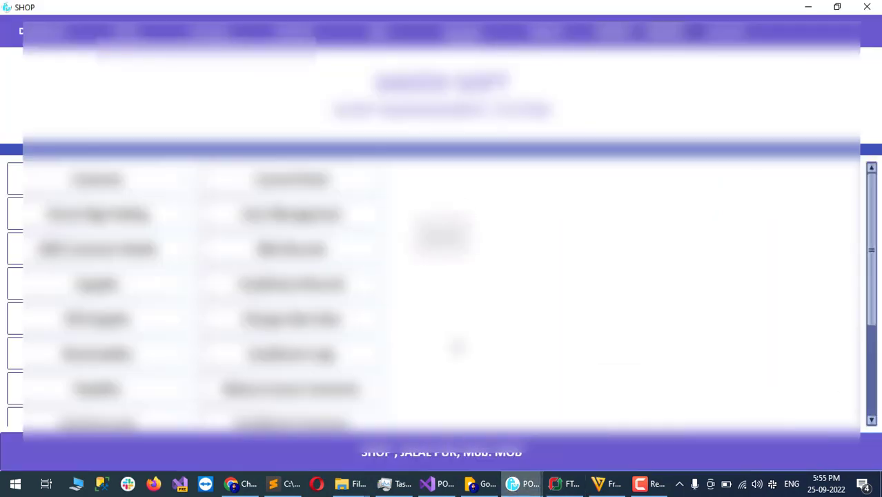
pyautogui.hotkey('ctrl', '5')
# Step: Open the customer's ledger and check the 11000 payment, which leaves a 0.00 balance
pyautogui.click(128, 185)
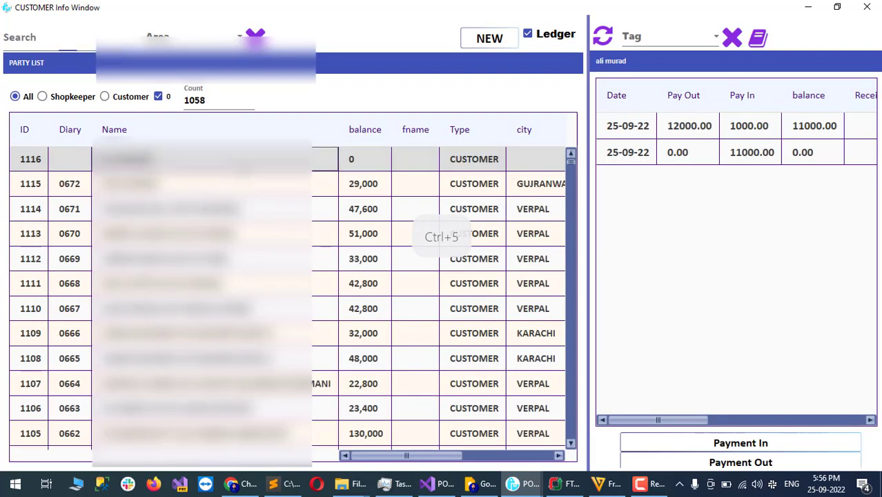
pyautogui.click(758, 129)
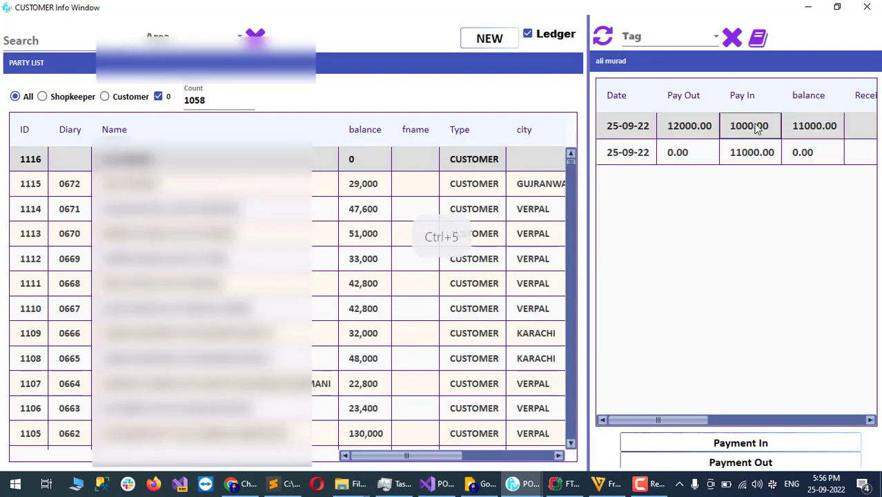
pyautogui.click(746, 153)
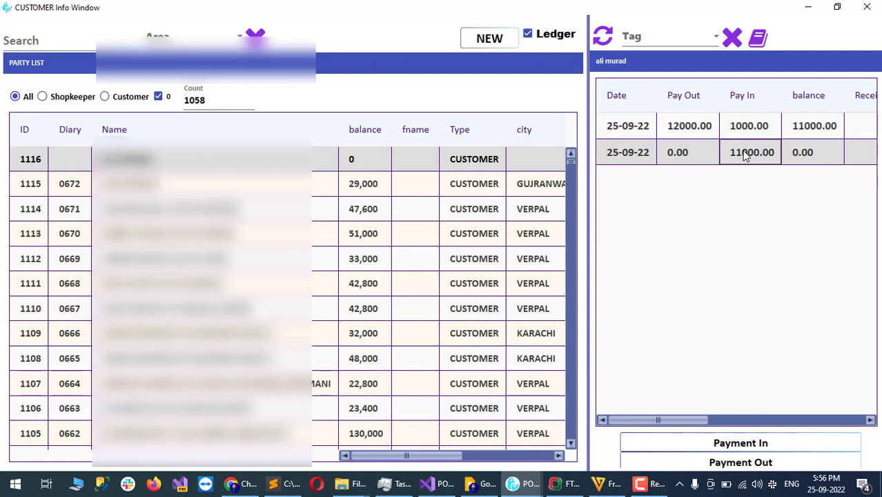
pyautogui.hotkey('ctrl', '5')
pyautogui.hotkey('ctrl', '5')
# Step: Close the customer window and start a new sale invoice
pyautogui.click(867, 7)
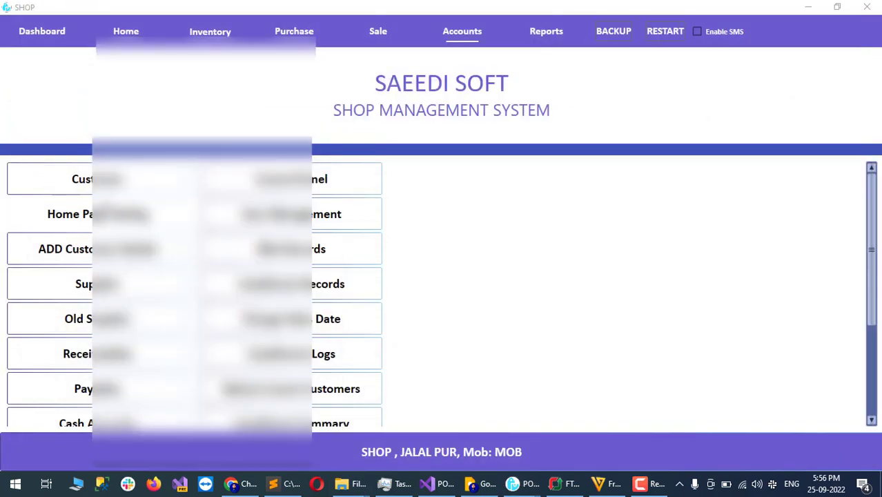
pyautogui.hotkey('ctrl', '5')
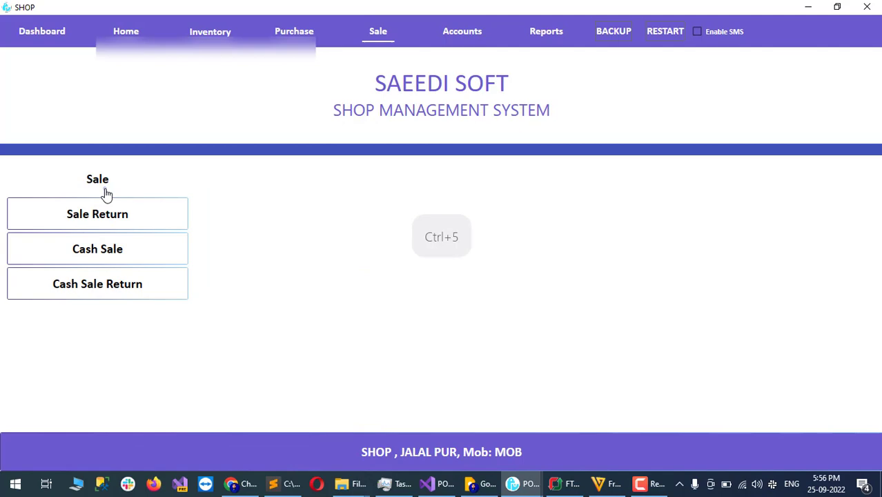
pyautogui.click(106, 195)
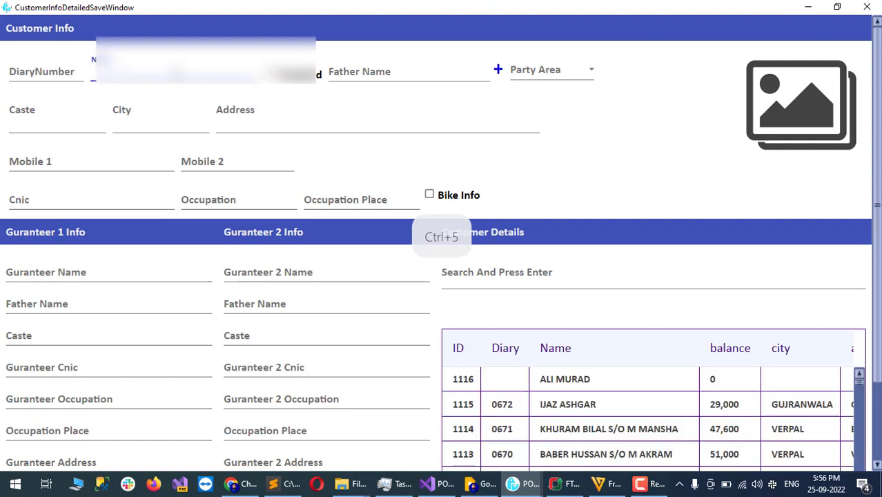
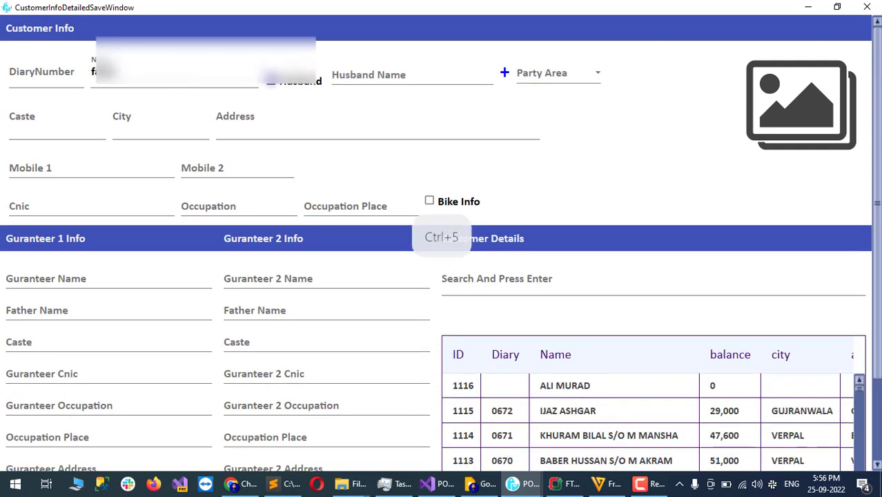
# Step: Register the new customer by name, tick Husband, fill in the husband's name, and save
pyautogui.click(352, 74)
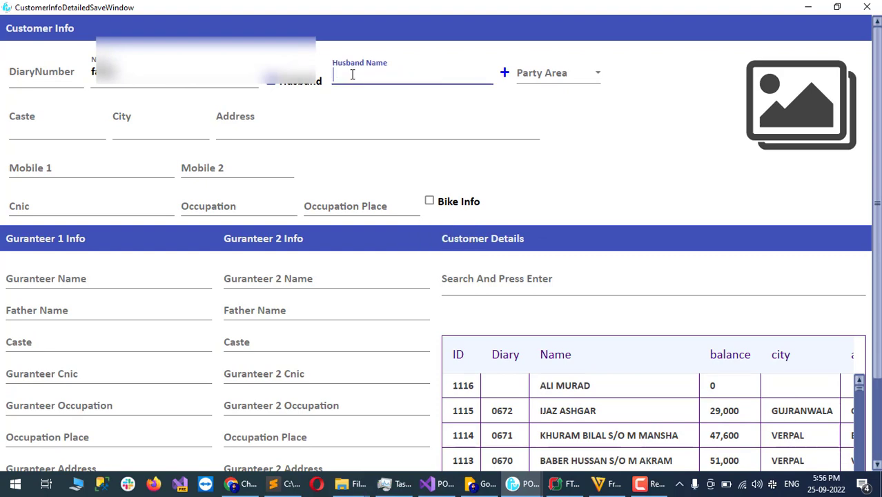
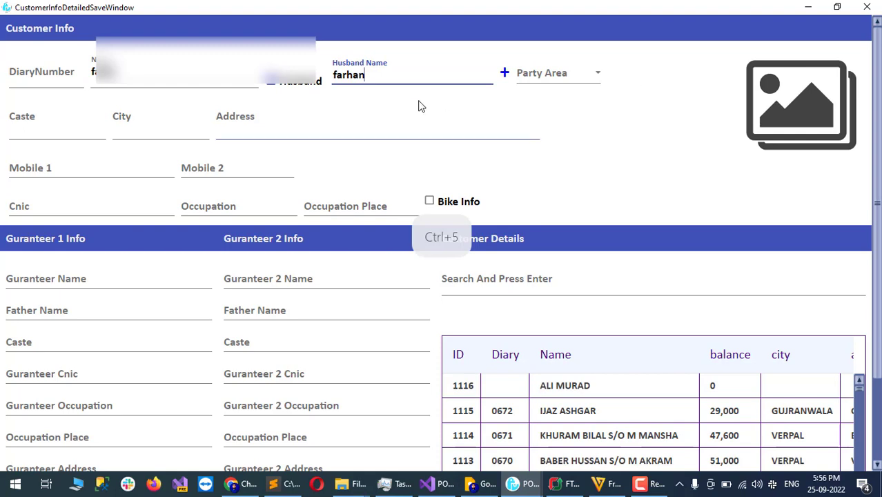
pyautogui.scroll(-3, 879, 413)
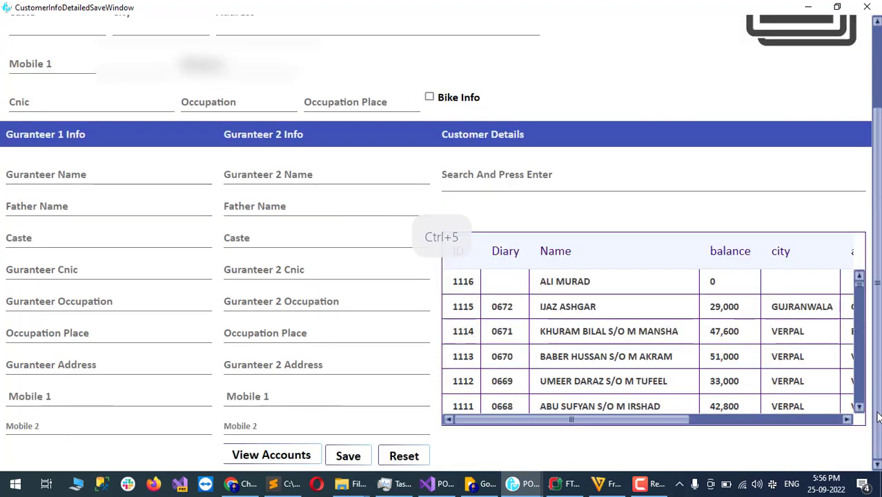
pyautogui.press('Escape')
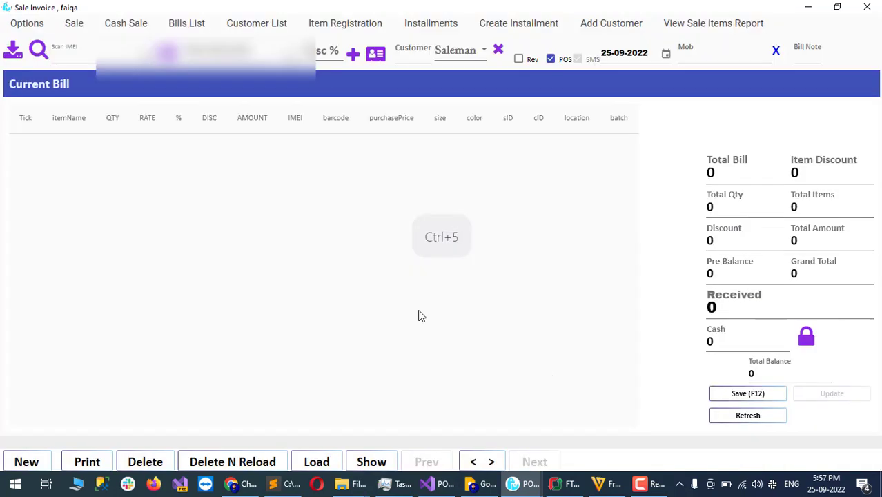
# Step: Add one SOGO CHARGEING FAN (S) to the bill at a rate of 12000
pyautogui.press('F1')
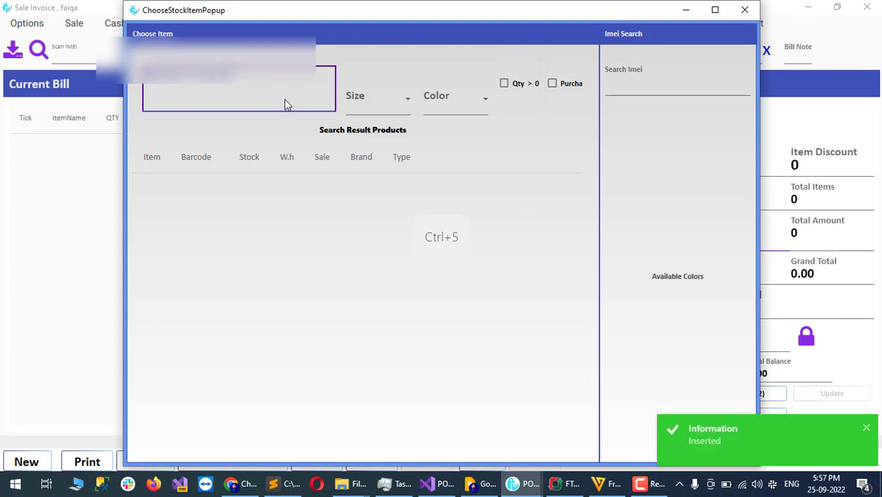
pyautogui.write('s')
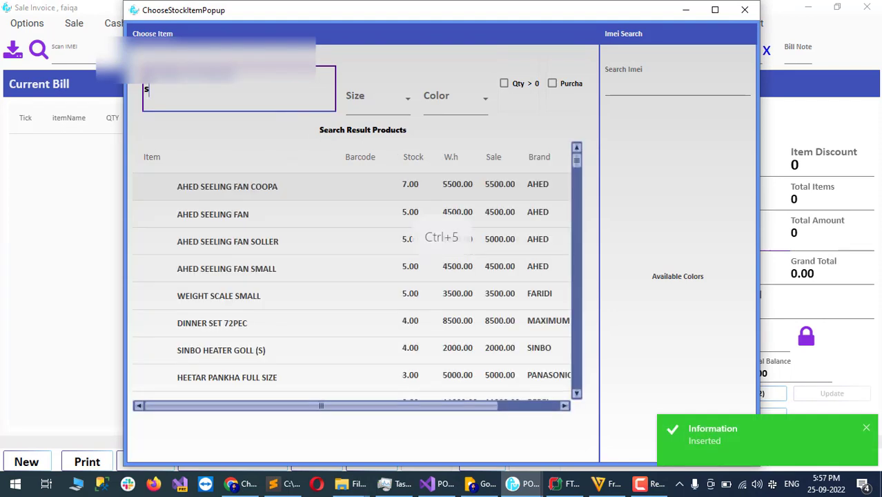
pyautogui.write('ogo')
pyautogui.doubleClick(229, 190)
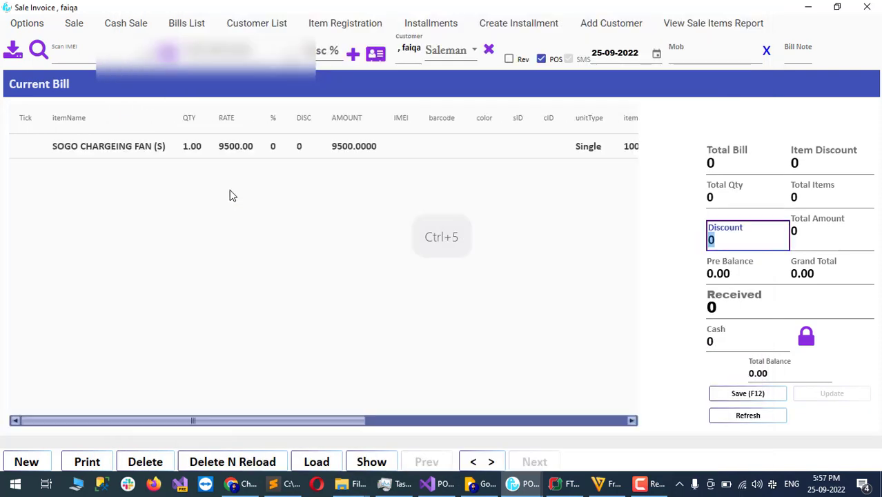
pyautogui.hotkey('ctrl', '5')
pyautogui.press('Tab')
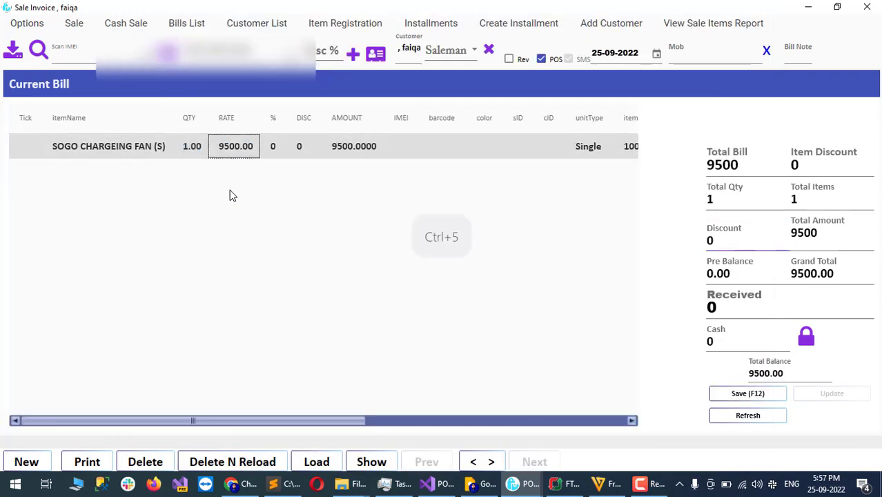
pyautogui.write('12000')
pyautogui.press('Tab')
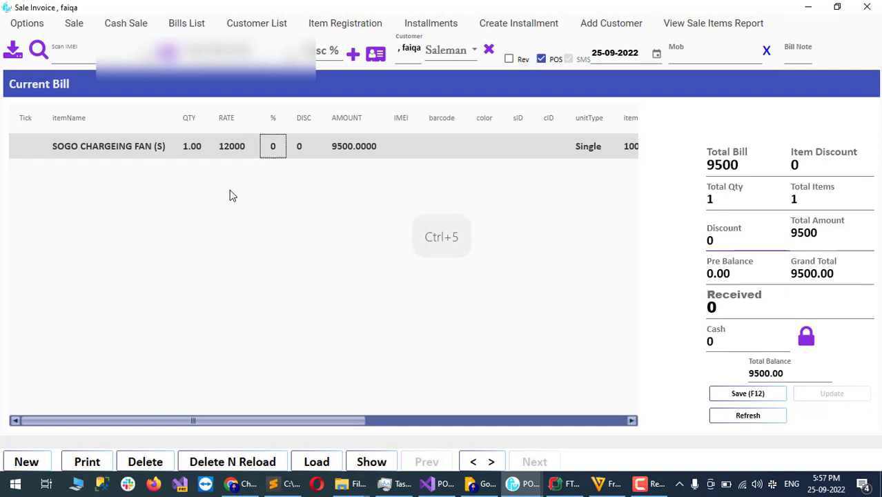
pyautogui.hotkey('ctrl', '5')
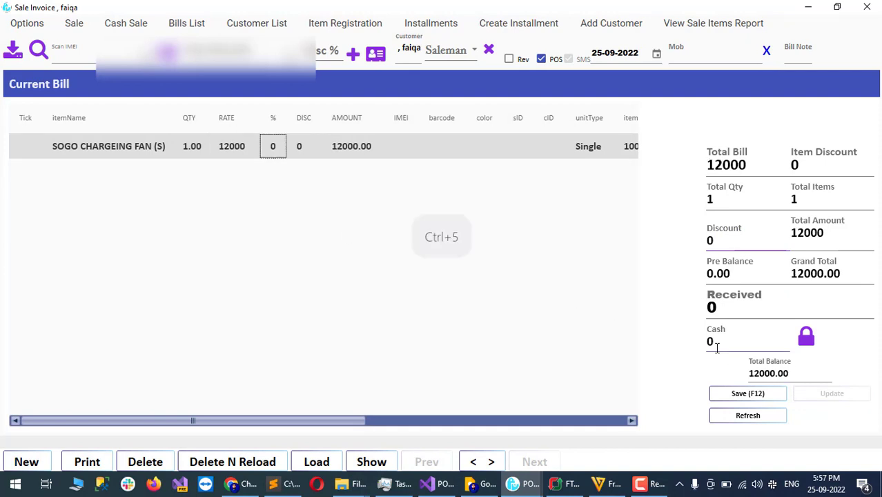
# Step: Leave Received at 0 and save sale 1531 for installments
pyautogui.click(740, 301)
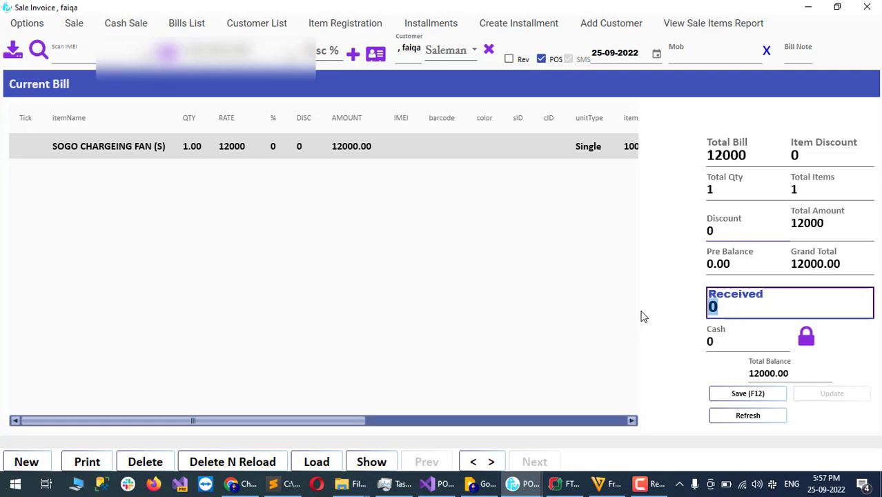
pyautogui.moveTo(730, 308); pyautogui.dragTo(688, 309)
pyautogui.hotkey('ctrl', '5')
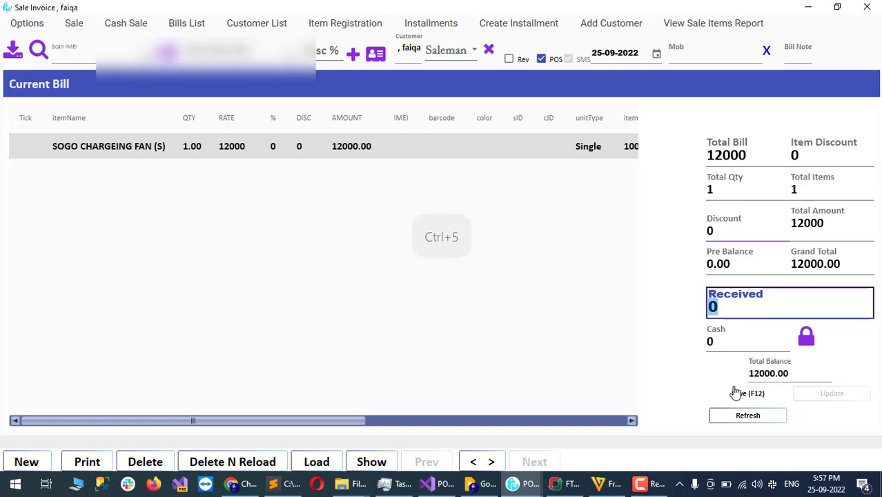
pyautogui.click(738, 393)
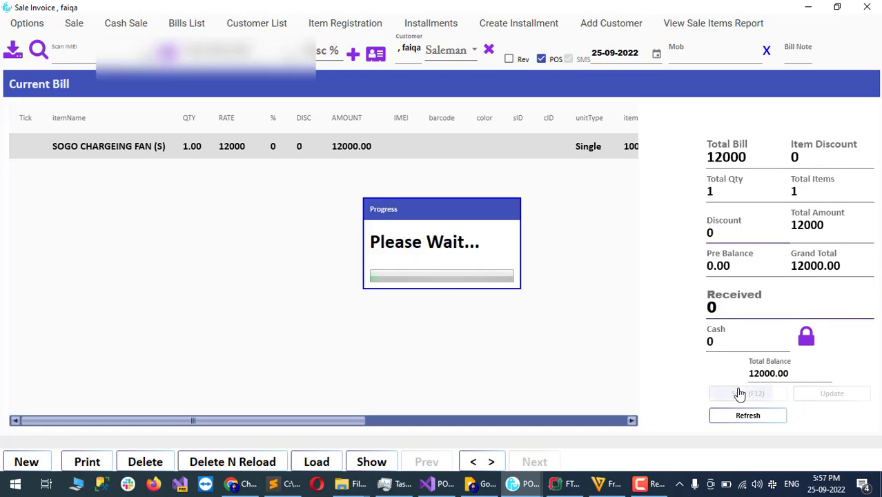
pyautogui.hotkey('ctrl', '5')
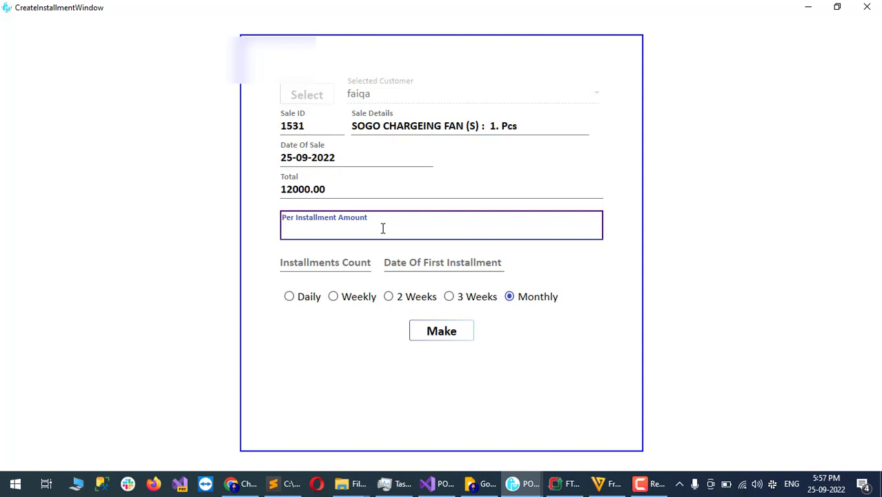
# Step: Enter 900 as the per-installment amount, giving an Installments Count of 13
pyautogui.hotkey('ctrl', '5')
pyautogui.write('120000')
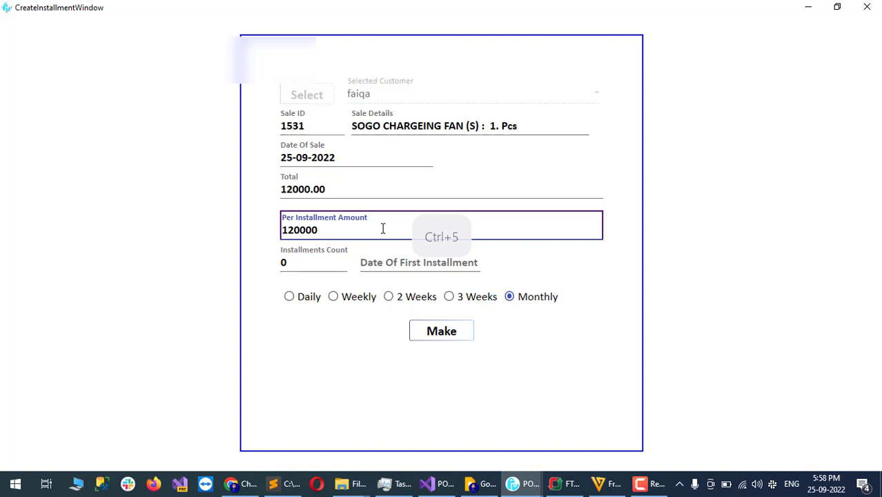
pyautogui.press('BackSpace')
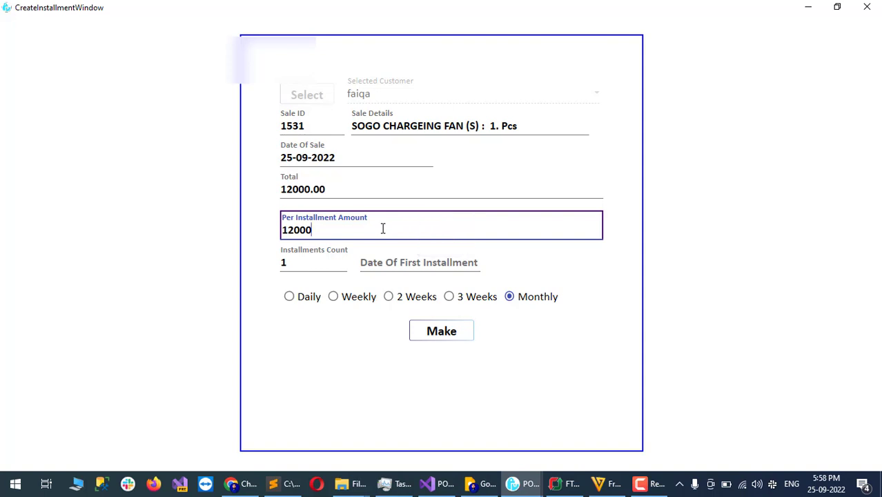
pyautogui.hotkey('ctrl', '5')
pyautogui.press('BackSpace')
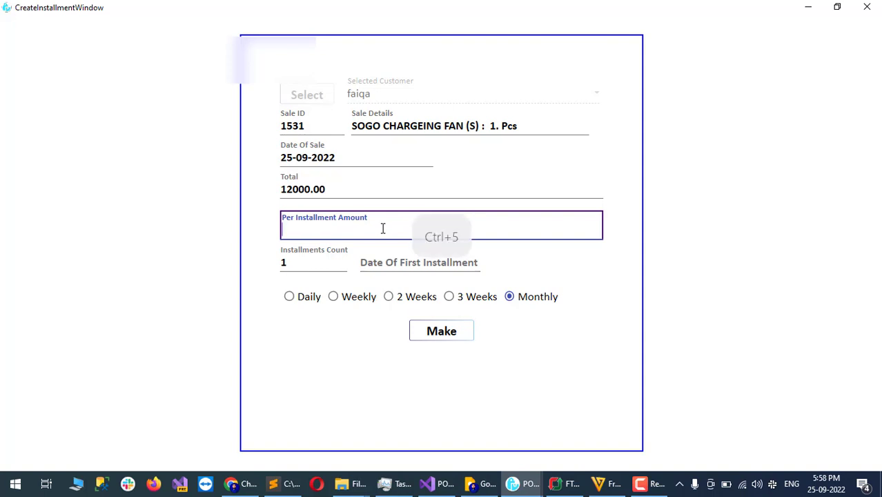
pyautogui.write('8000')
pyautogui.press('BackSpace')
pyautogui.press('BackSpace')
pyautogui.press('BackSpace')
pyautogui.press('BackSpace')
pyautogui.write('9000')
pyautogui.press('BackSpace')
# Step: Enter the first installment date, changing its year from 2021 to 2022
pyautogui.click(391, 263)
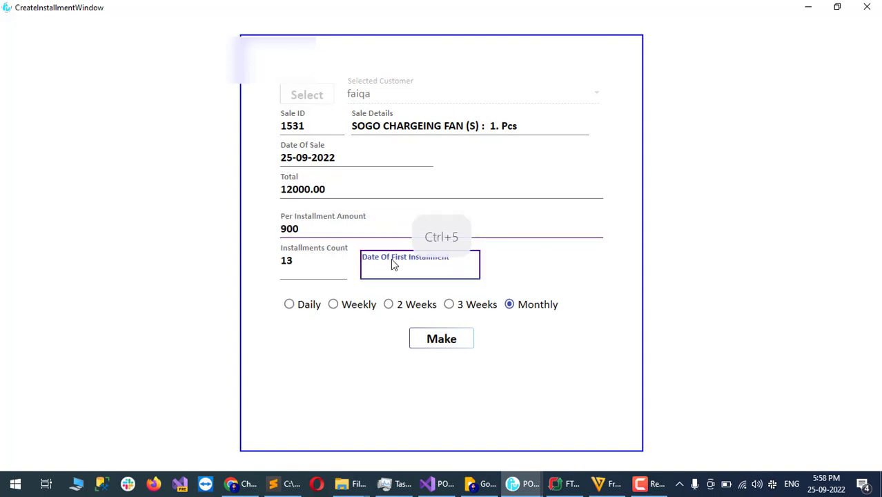
pyautogui.write('1')
pyautogui.press('BackSpace')
pyautogui.write('01')
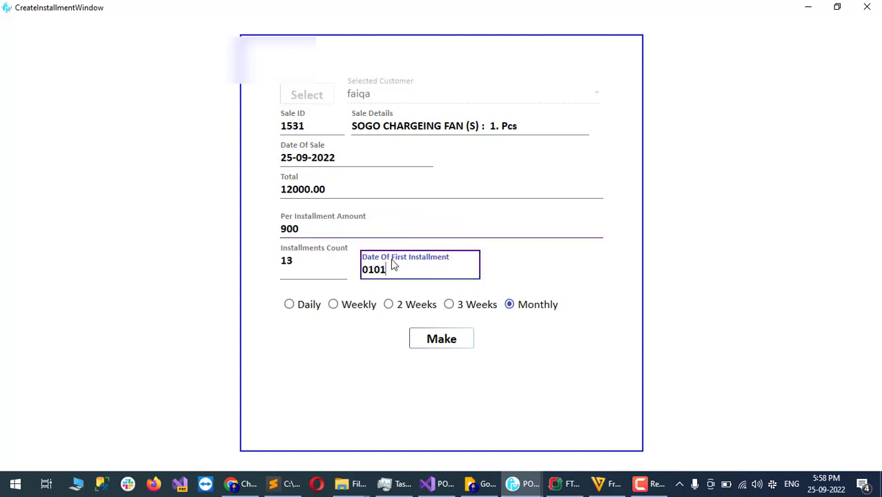
pyautogui.write('-01-2021')
pyautogui.hotkey('ctrl', '5')
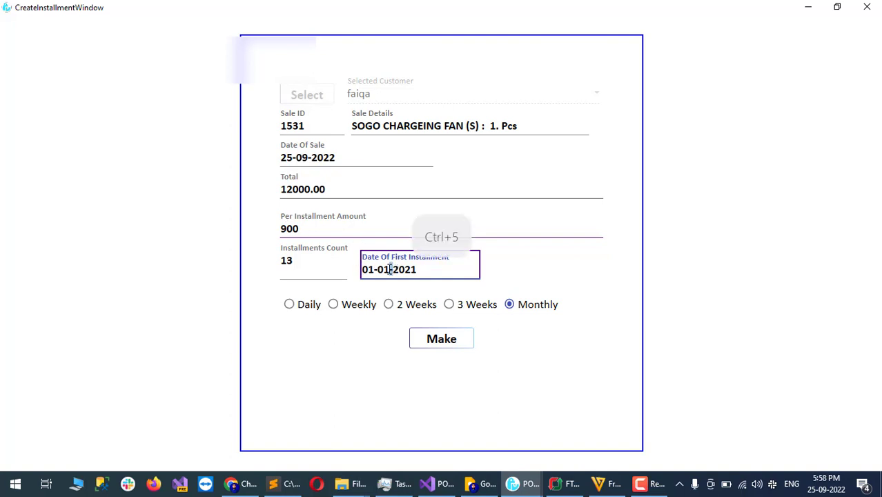
pyautogui.moveTo(391, 270); pyautogui.dragTo(387, 271)
pyautogui.doubleClick(403, 271)
pyautogui.write('2022')
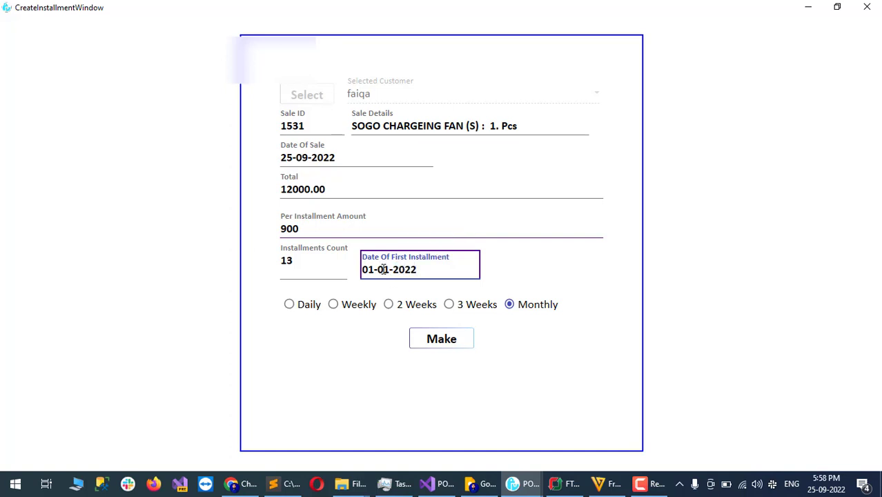
# Step: Set the first installment date to 01-03-2022 and make the monthly schedule
pyautogui.moveTo(375, 270)
pyautogui.mouseDown()
pyautogui.moveTo(355, 274)
pyautogui.moveTo(385, 271)
pyautogui.moveTo(377, 270)
pyautogui.mouseUp()
pyautogui.hotkey('ctrl', '5')
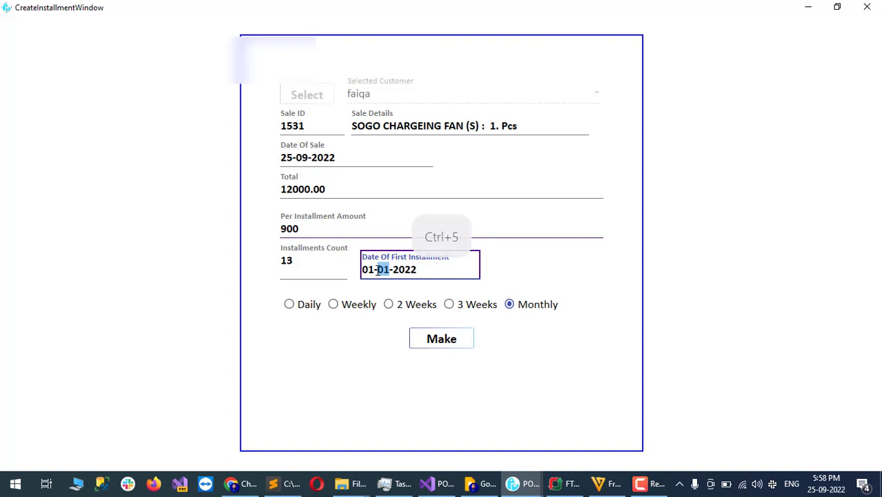
pyautogui.write('09')
pyautogui.hotkey('ctrl', '5')
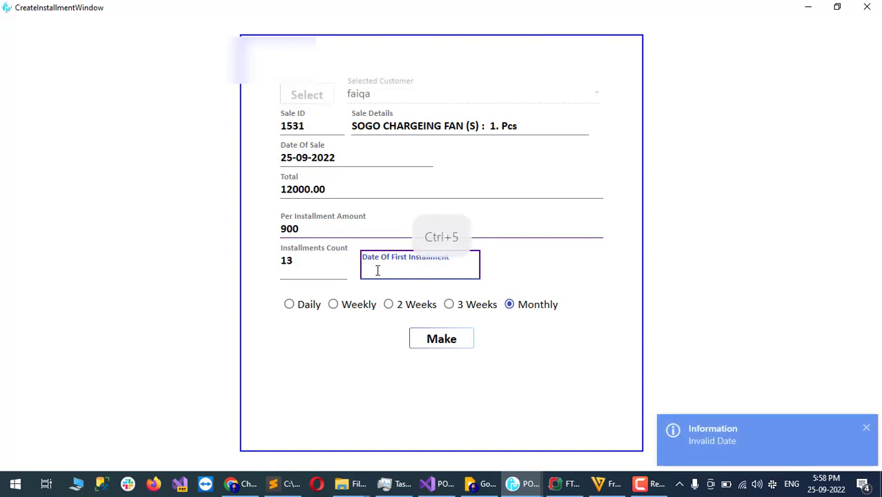
pyautogui.write('01-03-2022')
pyautogui.click(454, 344)
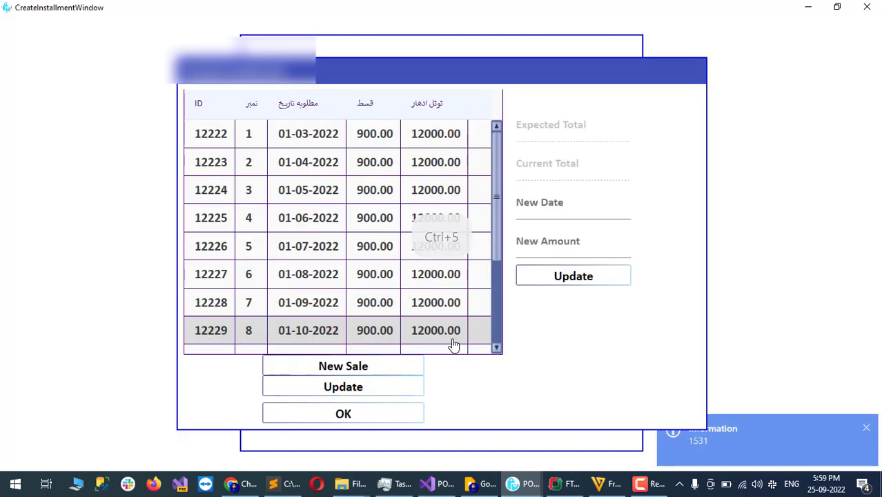
# Step: Confirm the new schedule, close the sale invoice, and open Installment Records, which lists 837 records
pyautogui.scroll(-3, 441, 299)
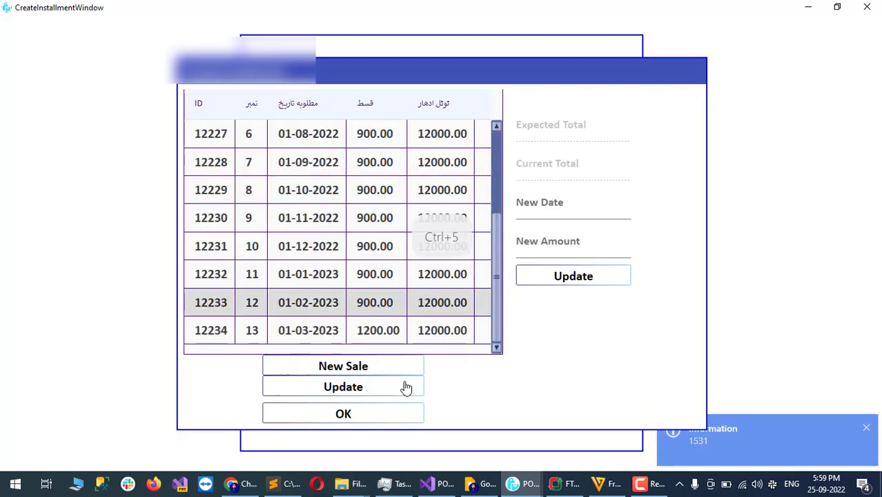
pyautogui.click(360, 416)
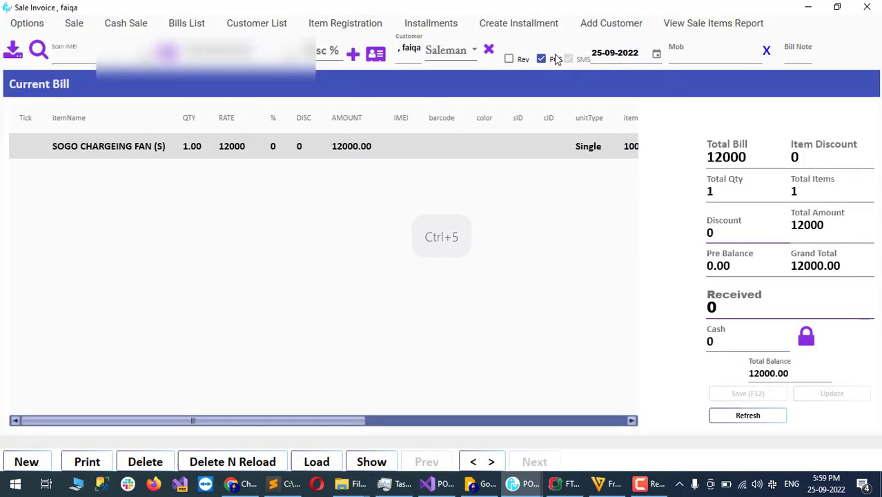
pyautogui.click(870, 7)
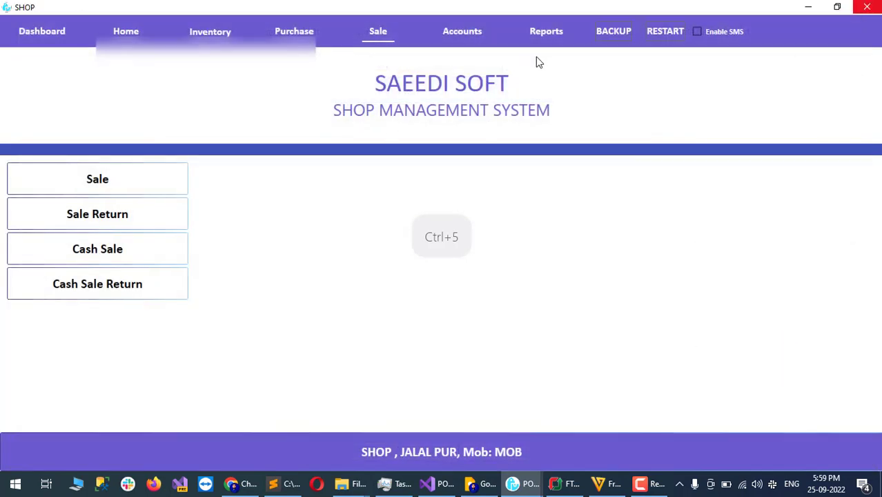
pyautogui.click(478, 34)
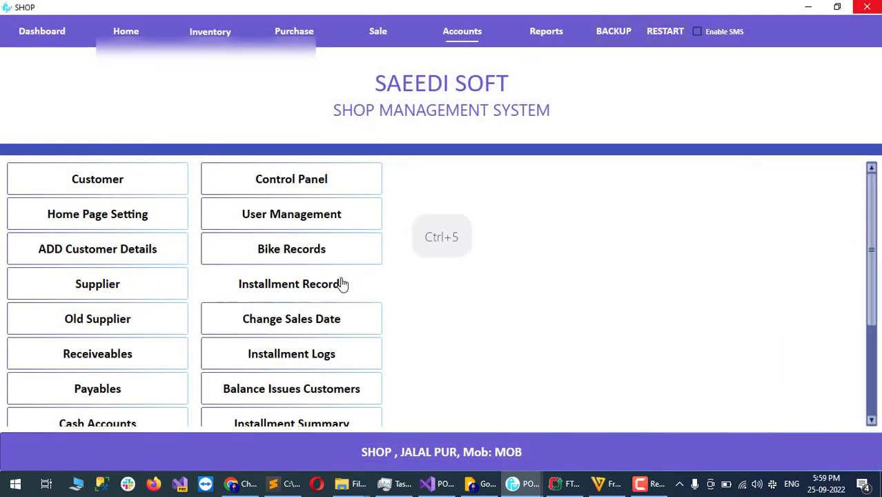
pyautogui.click(339, 283)
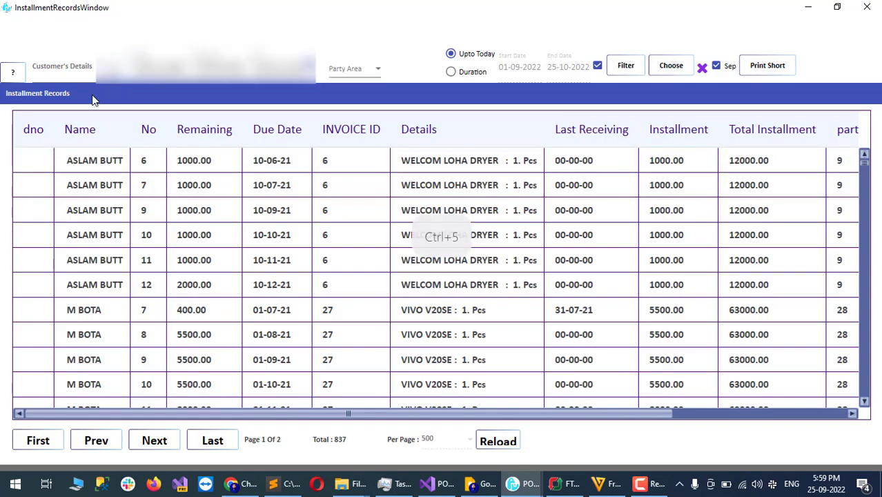
# Step: Pick the customer who bought the SOGO fan in the customer picker
pyautogui.click(12, 72)
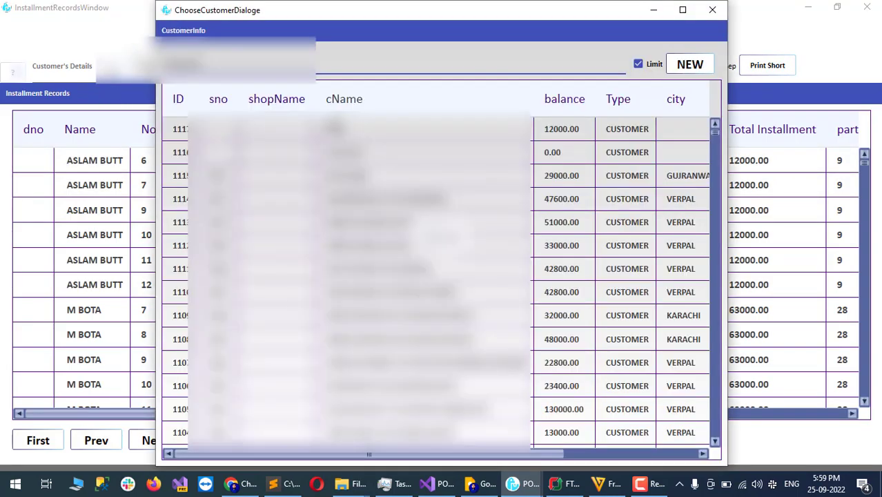
pyautogui.doubleClick(311, 130)
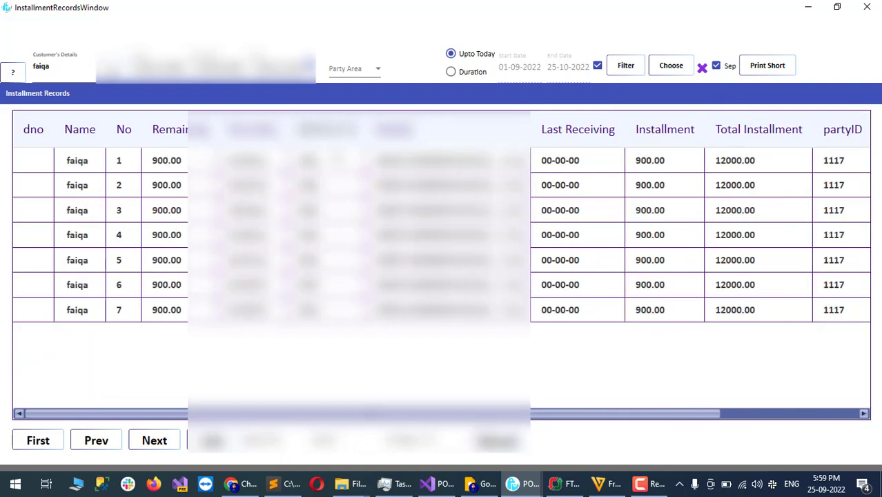
pyautogui.hotkey('ctrl', '5')
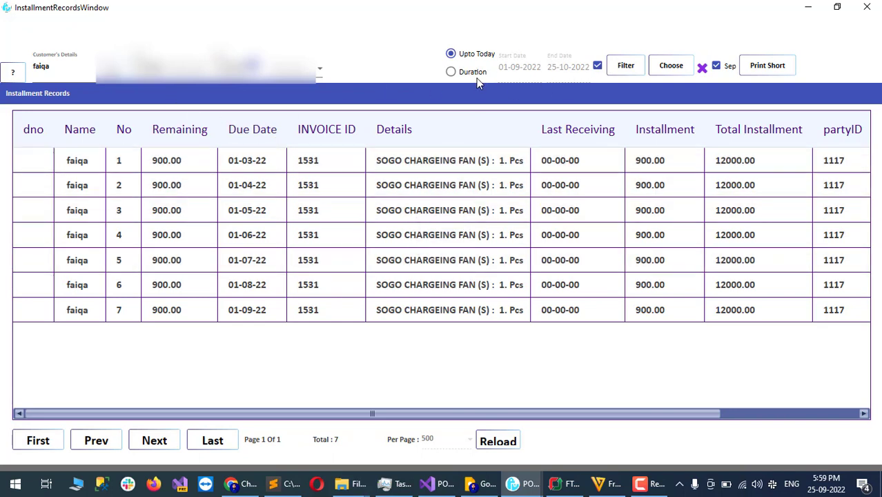
pyautogui.hotkey('ctrl', '5')
# Step: Filter to her 7 installments of 900.00 due up to today and select the first row
pyautogui.click(598, 67)
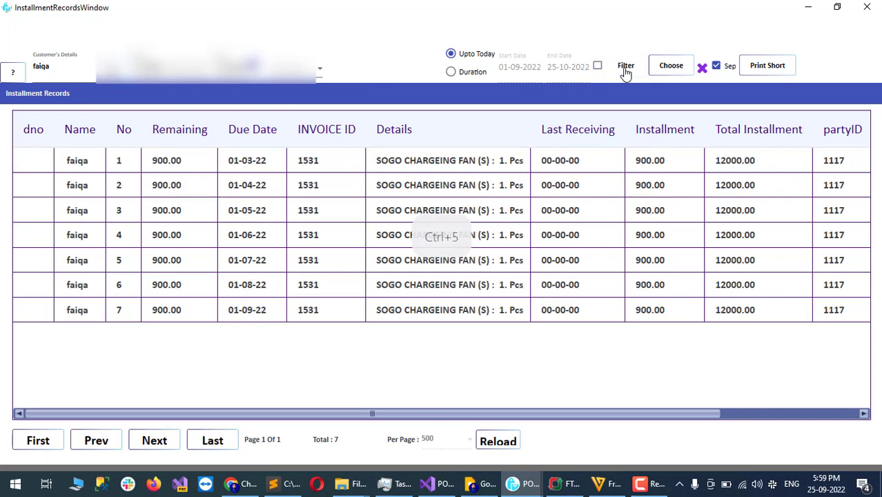
pyautogui.click(626, 69)
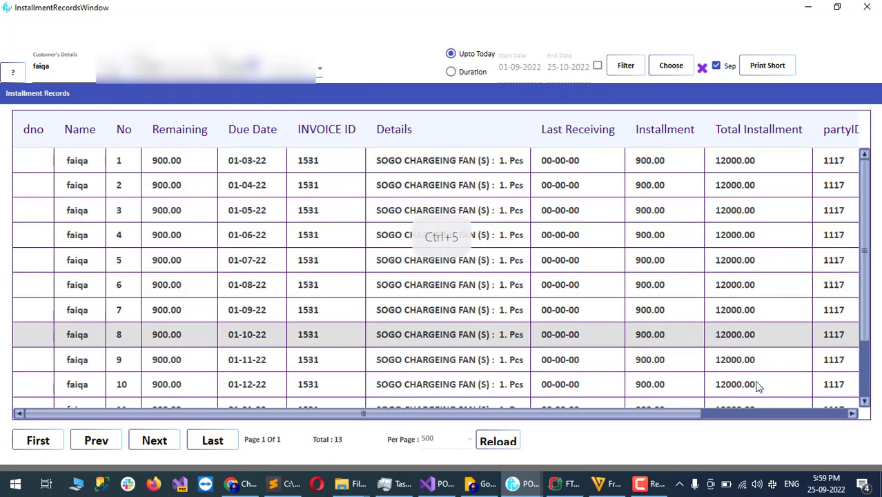
pyautogui.click(598, 66)
pyautogui.click(624, 68)
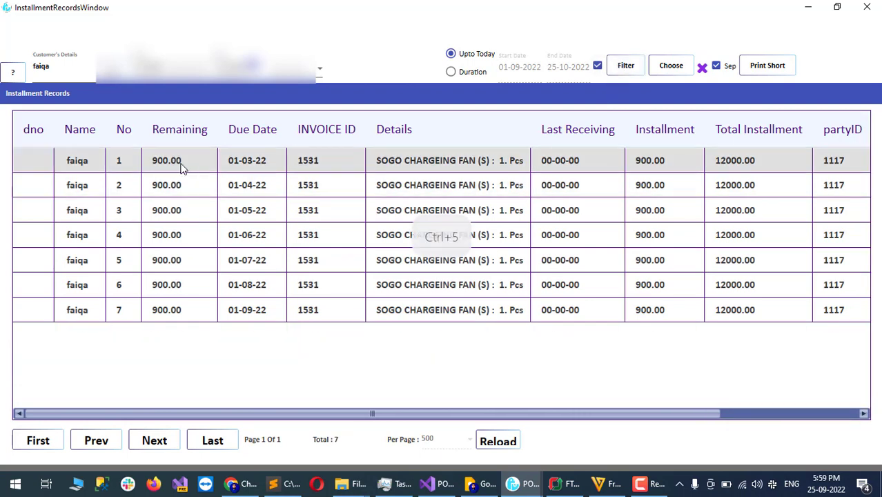
pyautogui.click(193, 169)
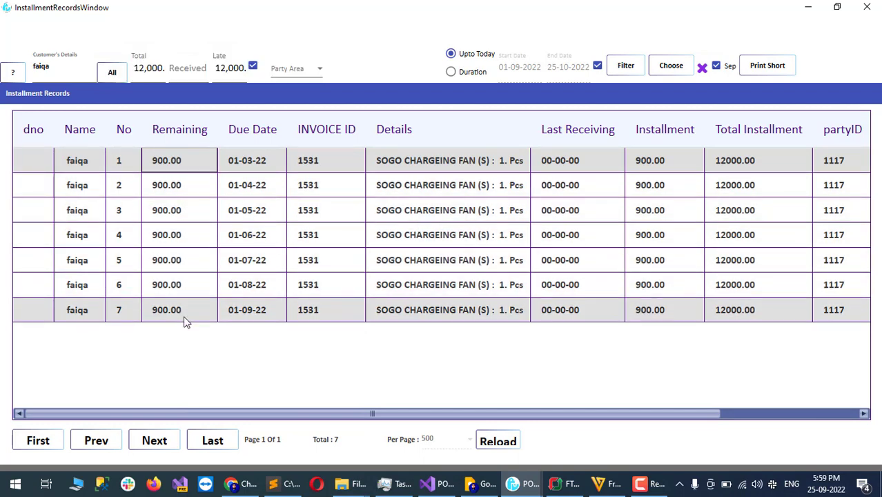
pyautogui.hotkey('ctrl', '5')
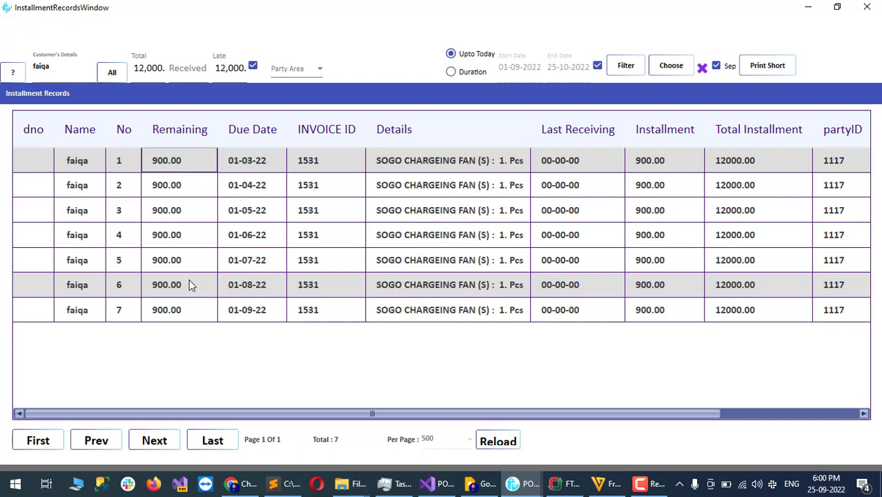
pyautogui.hotkey('ctrl', '5')
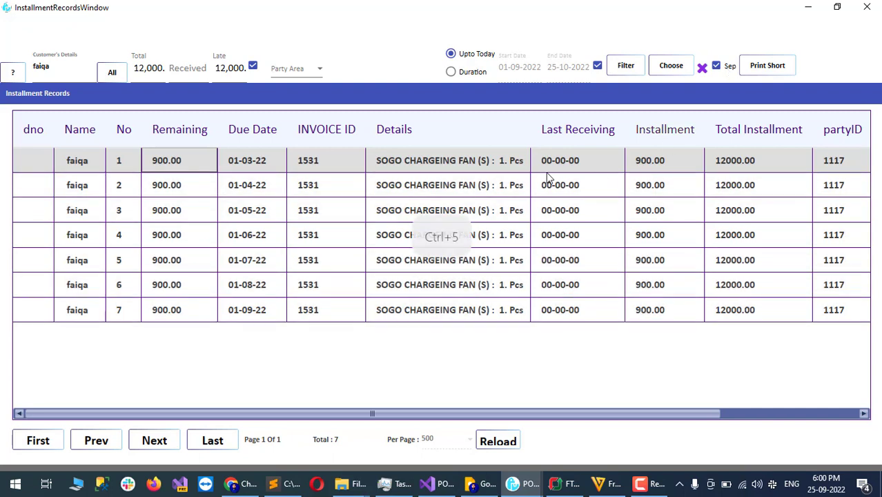
# Step: Receive a non-cash payment of 6300 on the installments, declining the receipt voucher
pyautogui.rightClick(346, 173)
pyautogui.click(370, 188)
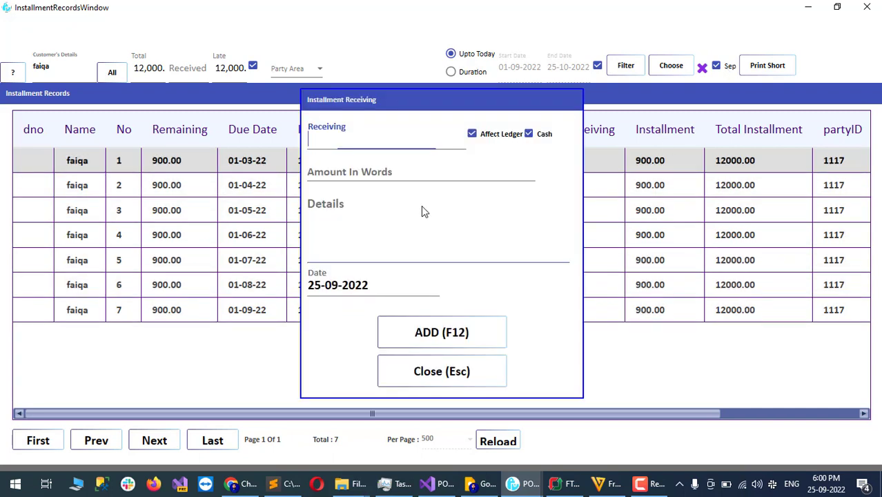
pyautogui.write('6300')
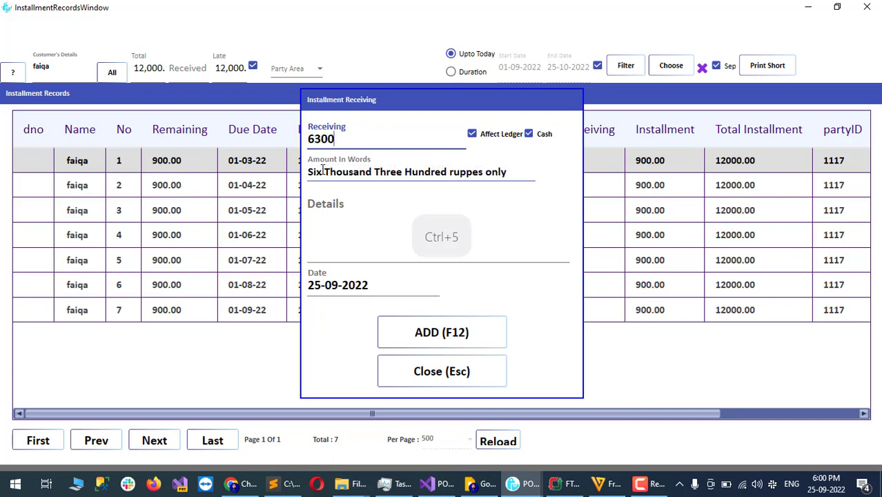
pyautogui.click(529, 134)
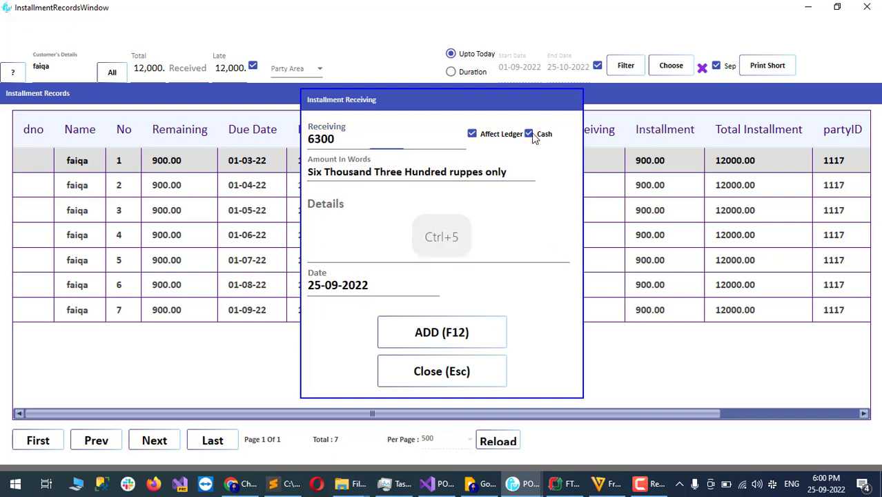
pyautogui.click(424, 334)
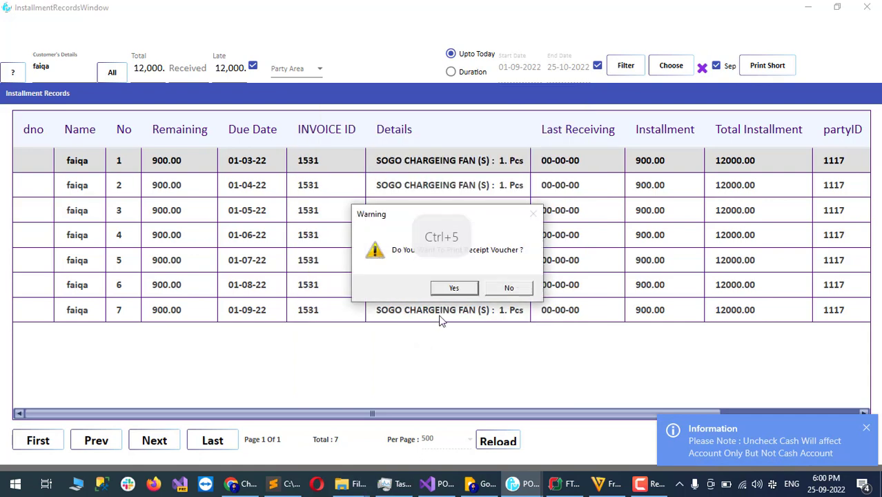
pyautogui.click(510, 288)
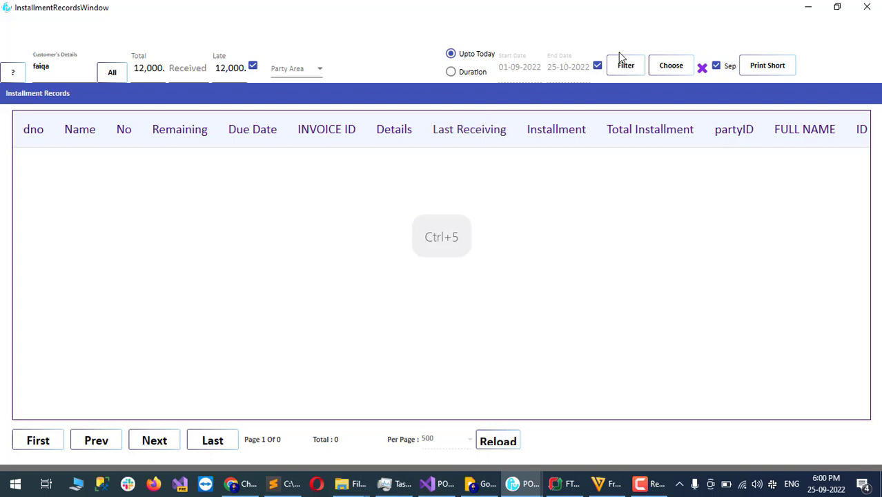
# Step: Re-filter the installment list with and without the date limit, showing 5,700 still owed
pyautogui.click(597, 66)
pyautogui.click(616, 72)
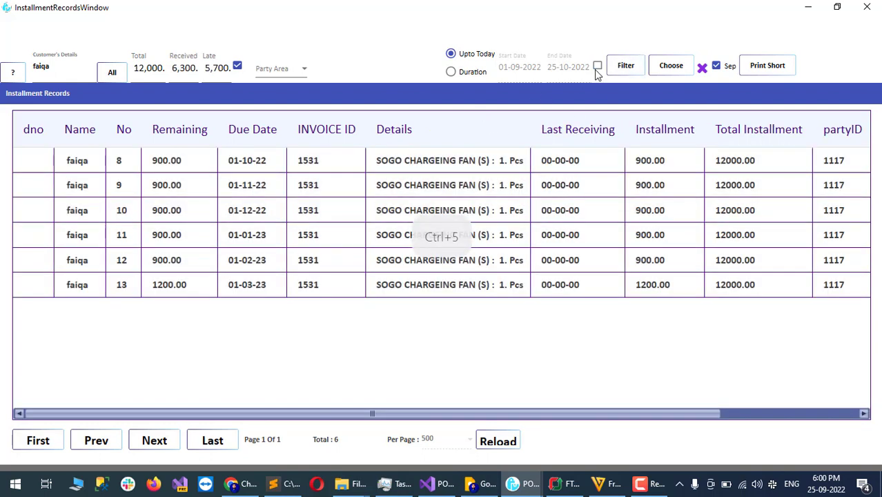
pyautogui.click(598, 67)
pyautogui.click(626, 72)
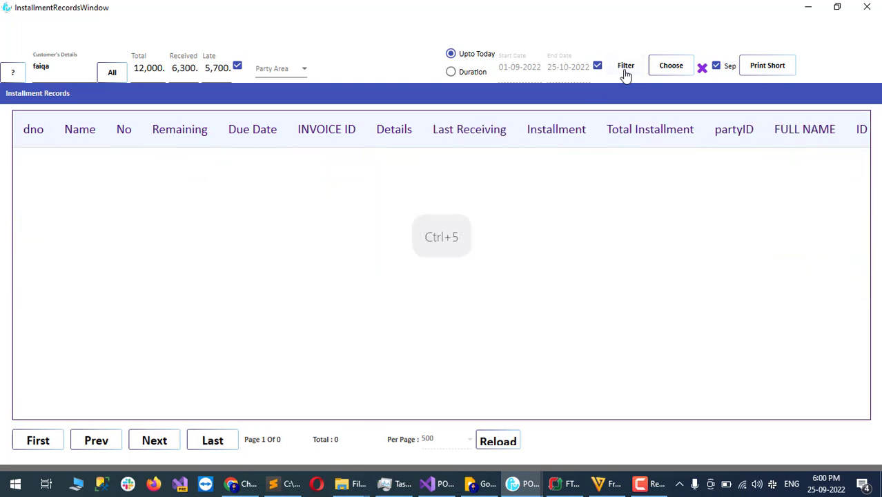
pyautogui.hotkey('ctrl', '5')
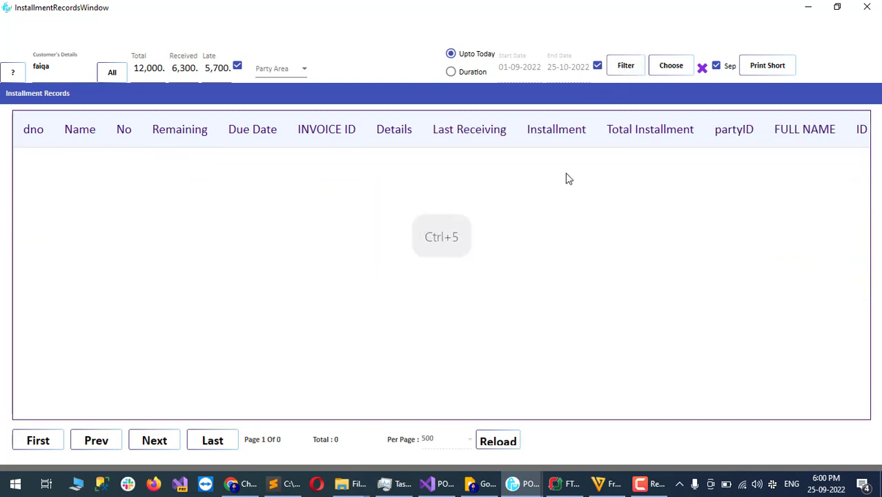